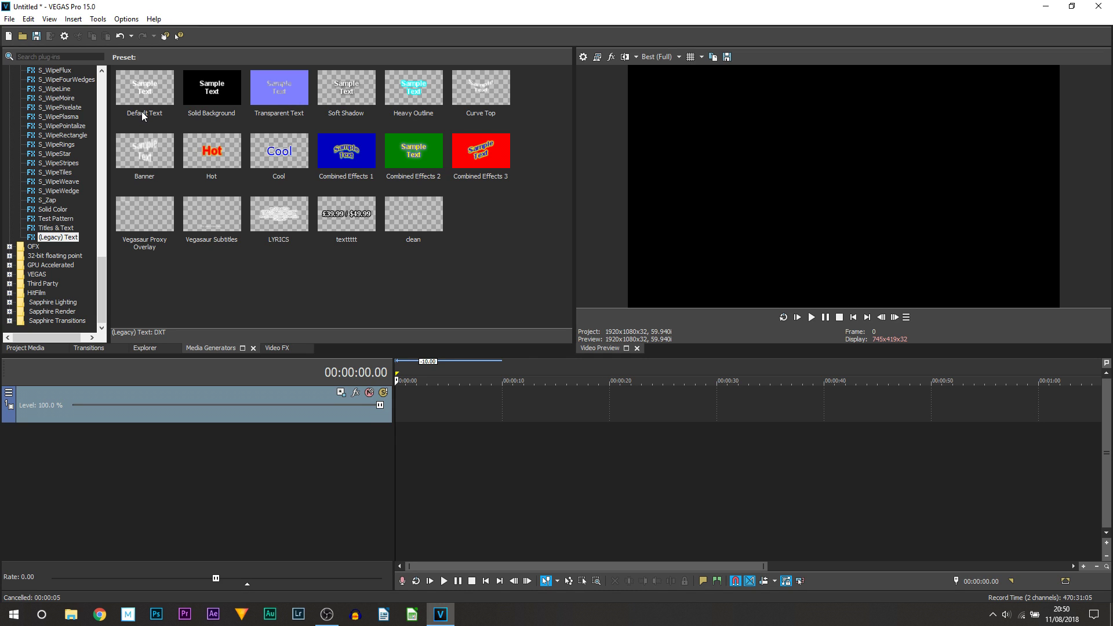
Step: Add a Default Text clip and replace the placeholder with 'Ahhhhhhhh'
{"action": "left_click_drag", "start_coordinate": [146, 99], "coordinate": [406, 400]}
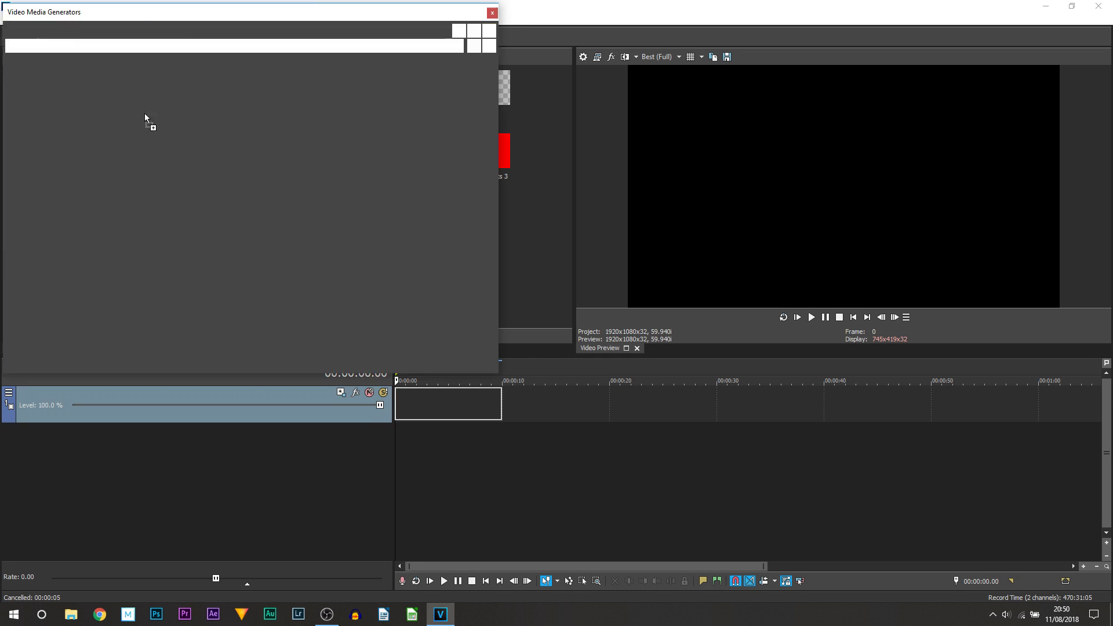
{"action": "scroll", "coordinate": [255, 224], "scroll_direction": "down", "scroll_amount": 1}
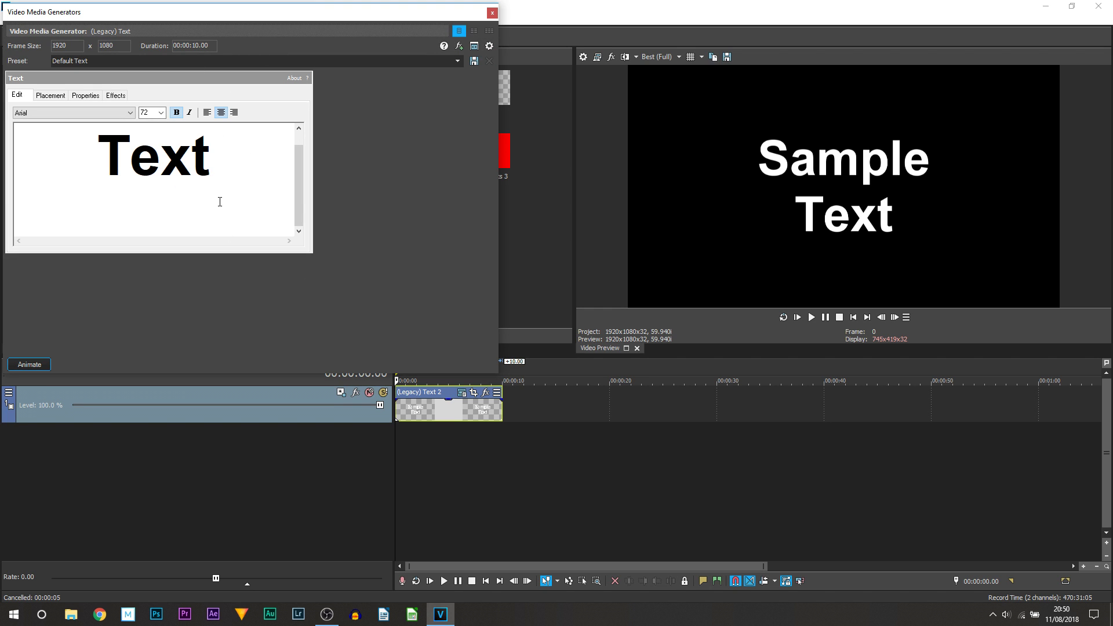
{"action": "double_click", "coordinate": [217, 201]}
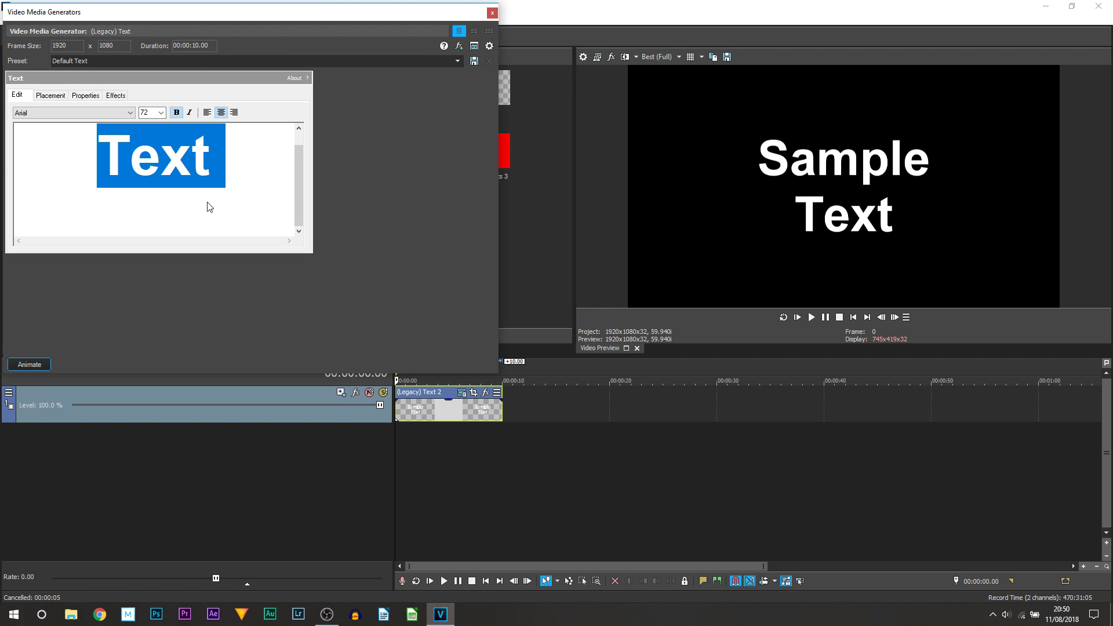
{"action": "type", "text": "A"}
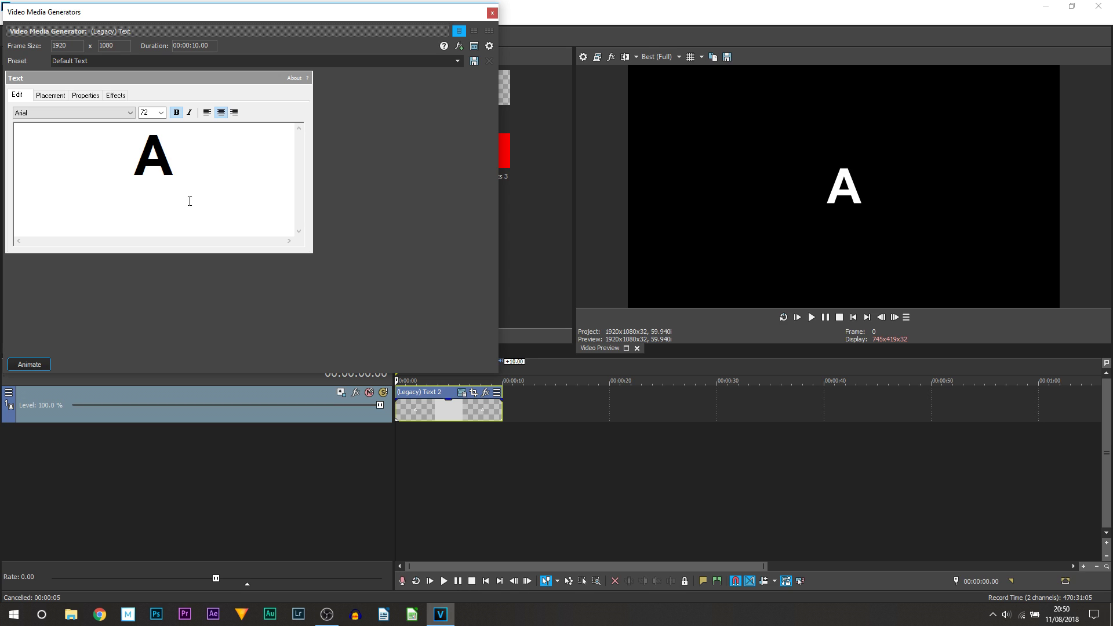
{"action": "type", "text": "hhhhhhh"}
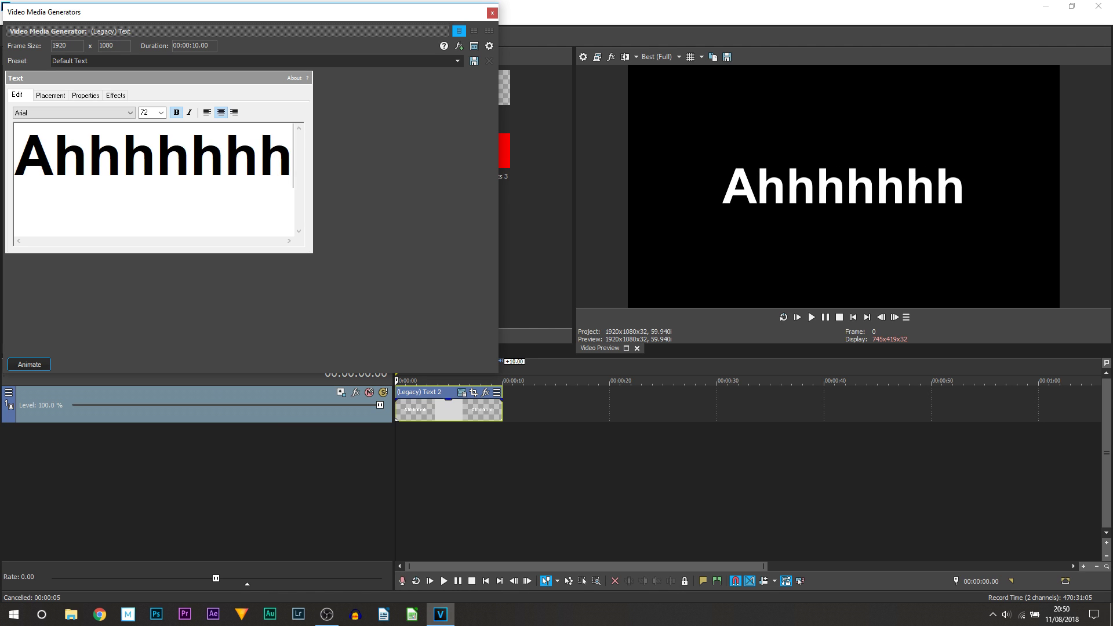
{"action": "type", "text": "h"}
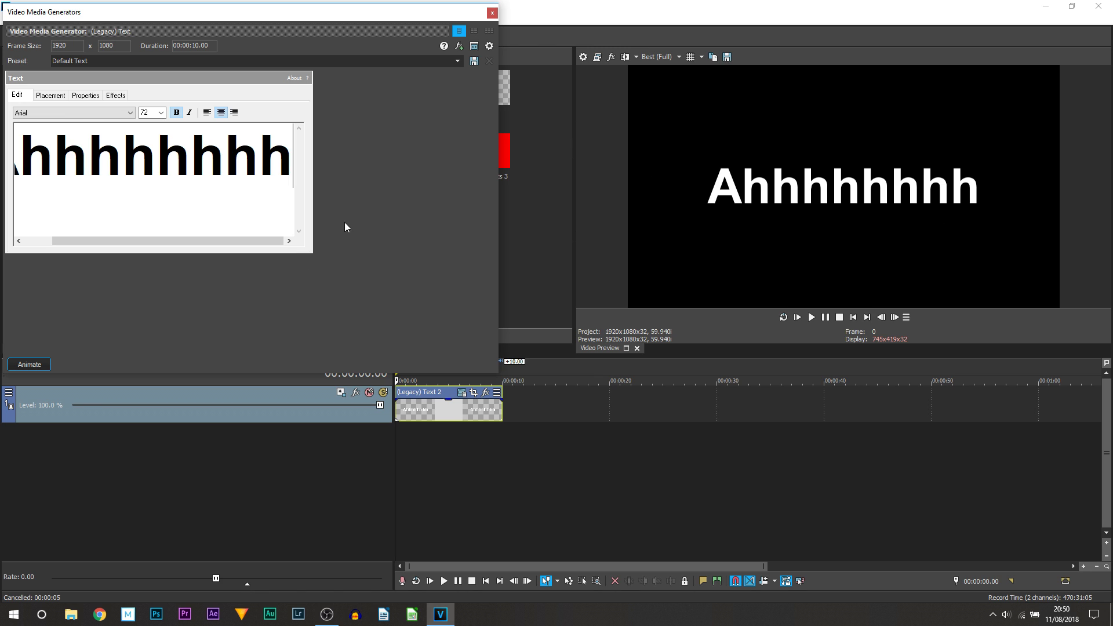
Step: Select all of the text and apply the Big John font
{"action": "key", "text": "shift+Home"}
{"action": "key", "text": "shift+Right"}
{"action": "key", "text": "shift+Right"}
{"action": "key", "text": "shift+Right"}
{"action": "key", "text": "shift+Right"}
{"action": "key", "text": "shift+Right"}
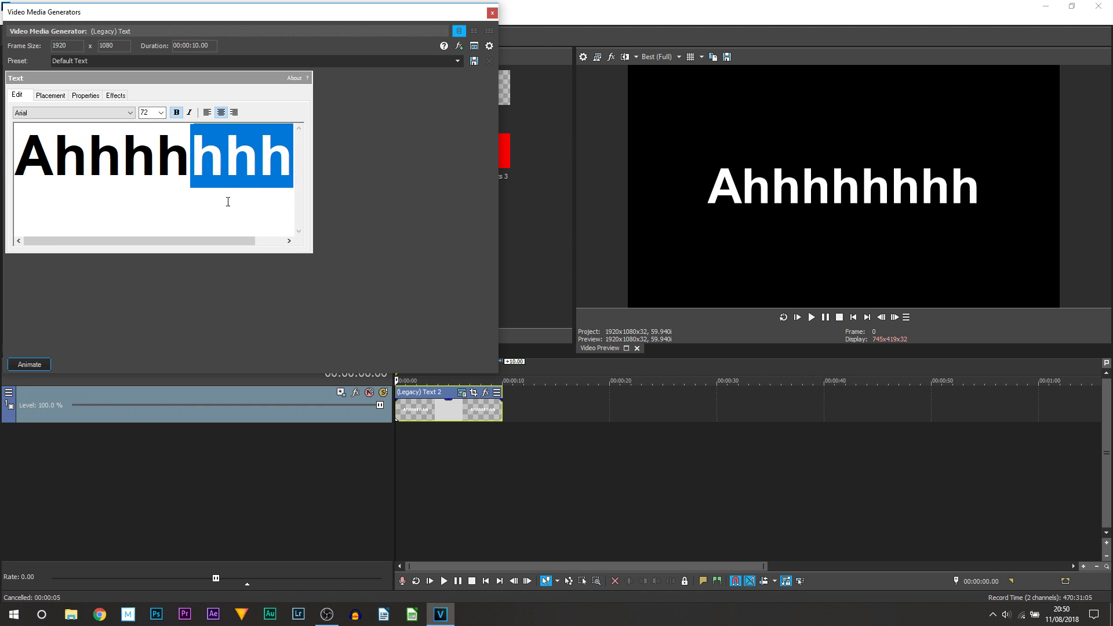
{"action": "key", "text": "shift+Home"}
{"action": "key", "text": "shift+Right"}
{"action": "key", "text": "shift+Right"}
{"action": "key", "text": "shift+Right"}
{"action": "key", "text": "shift+Home"}
{"action": "key", "text": "End"}
{"action": "key", "text": "shift+Home"}
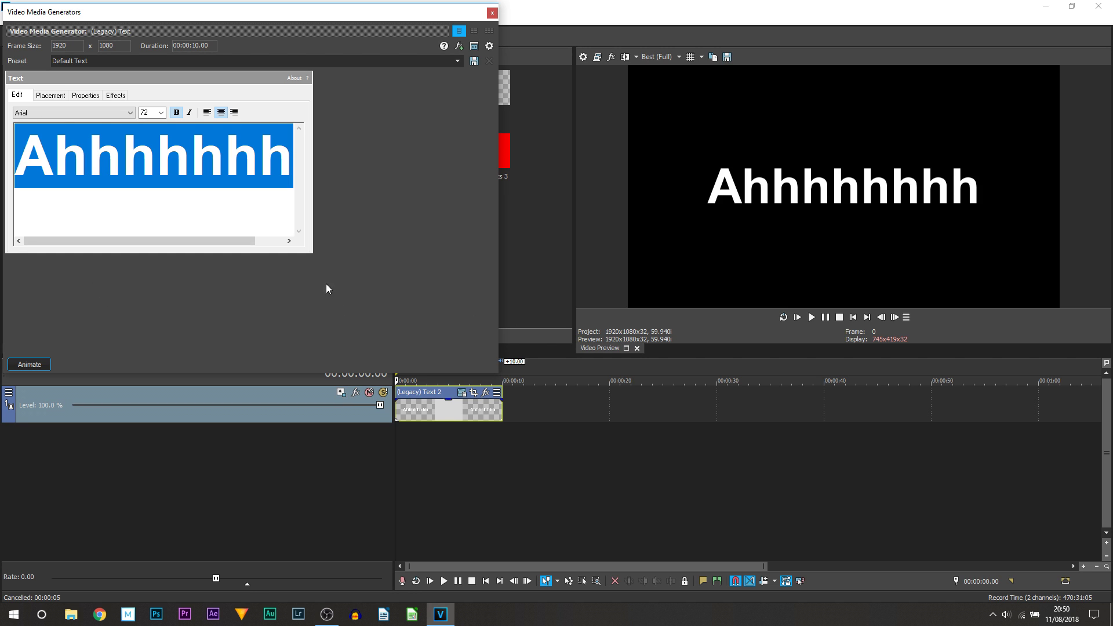
{"action": "left_click", "coordinate": [85, 113]}
{"action": "left_click", "coordinate": [60, 302]}
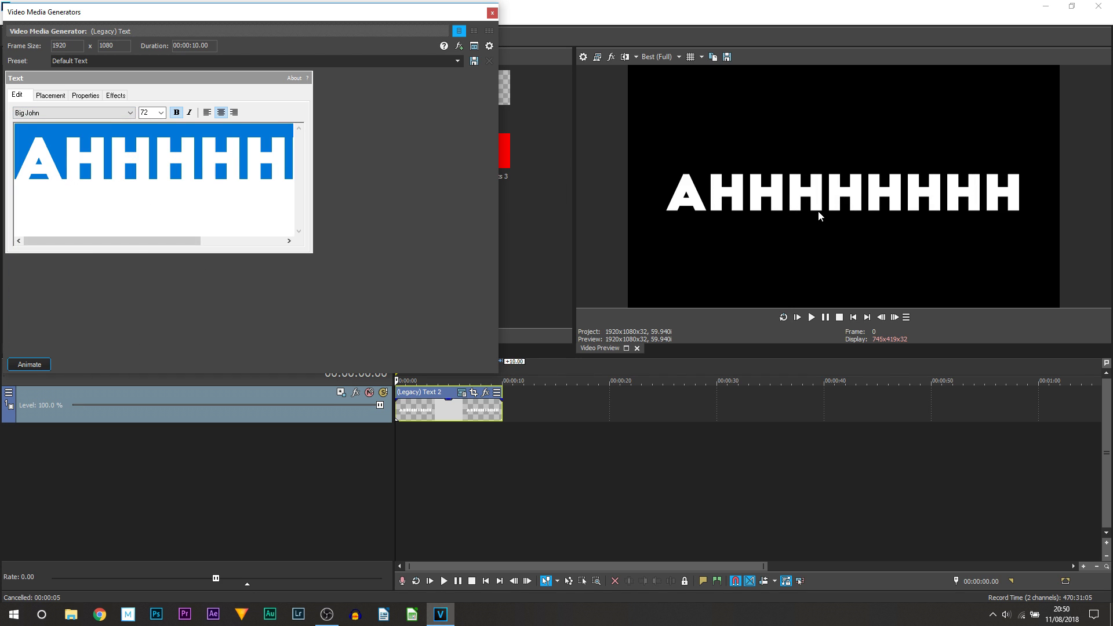
Step: Replace the text with a single letter 'A' and turn on keyframe animation
{"action": "left_click", "coordinate": [145, 169]}
{"action": "key", "text": "ctrl+a"}
{"action": "type", "text": "A"}
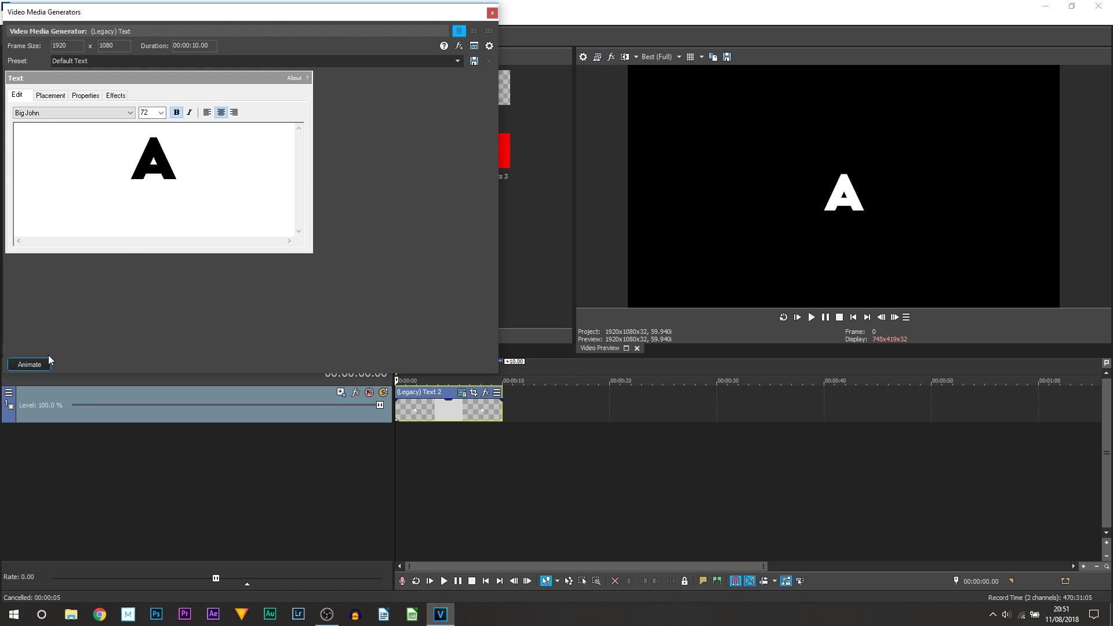
{"action": "left_click", "coordinate": [29, 365]}
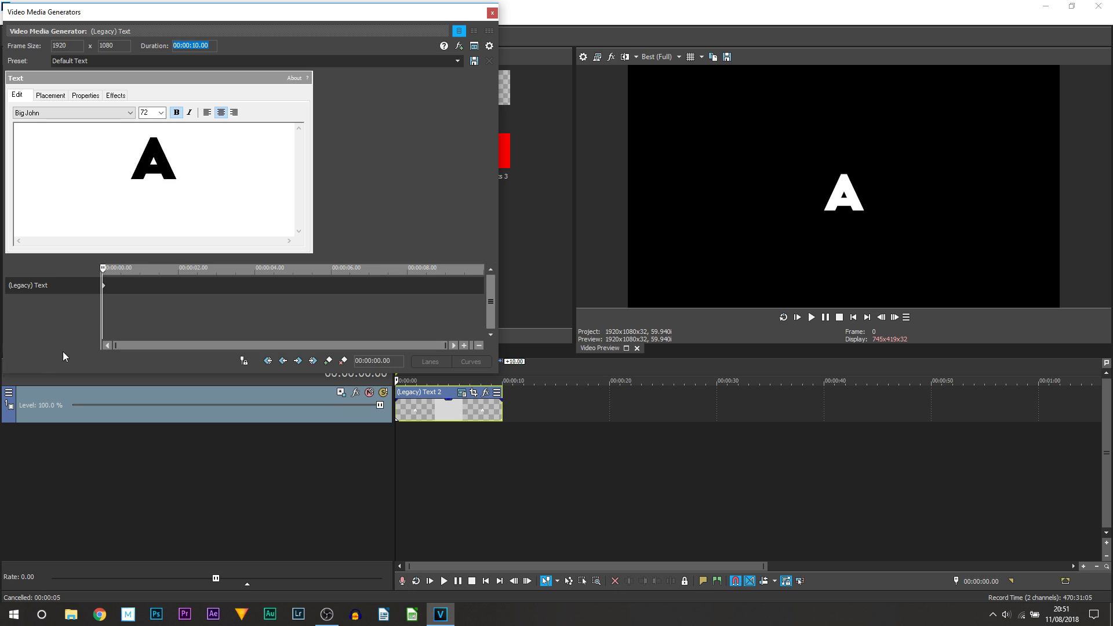
Step: Select the (Legacy) Text keyframe row, sync it to the media timeline, and go to frame 4
{"action": "scroll", "coordinate": [110, 291], "scroll_direction": "up", "scroll_amount": 5}
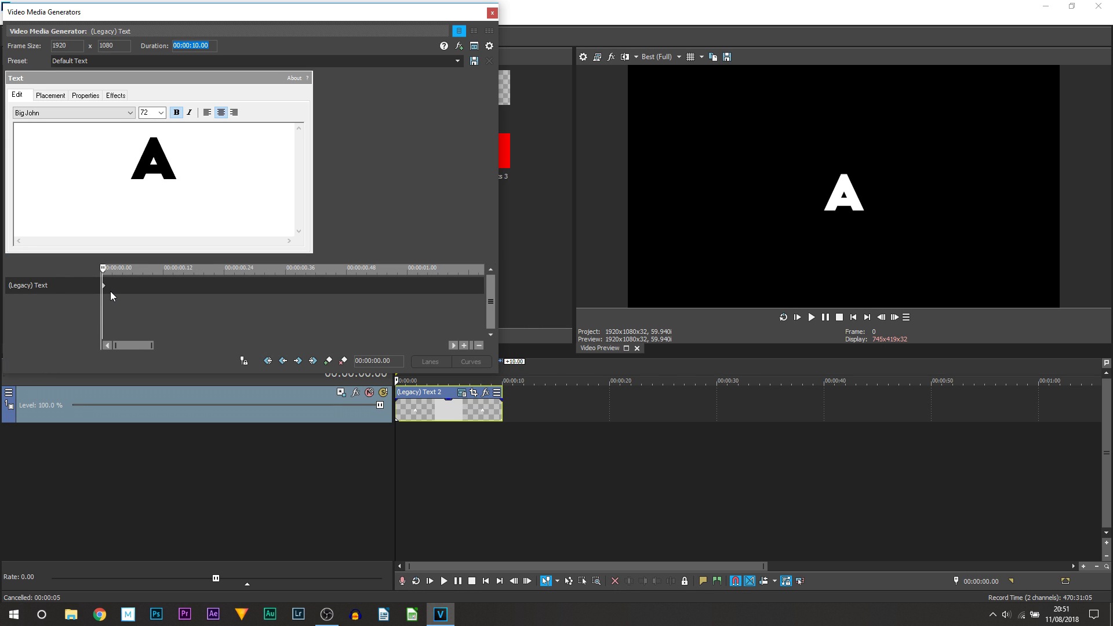
{"action": "left_click", "coordinate": [161, 284]}
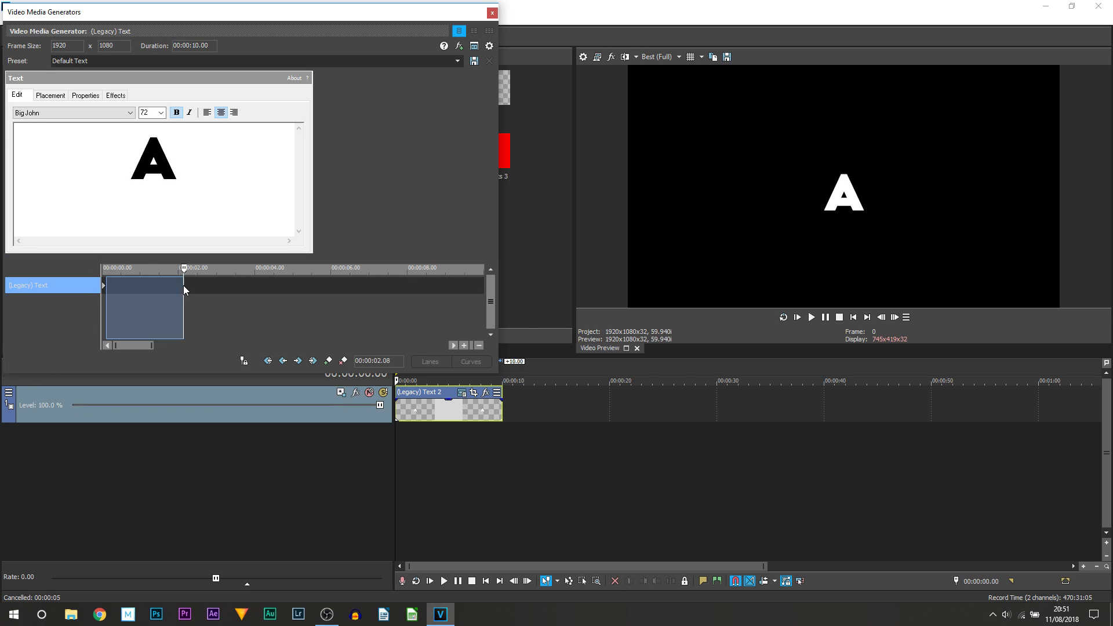
{"action": "scroll", "coordinate": [99, 287], "scroll_direction": "down", "scroll_amount": 5}
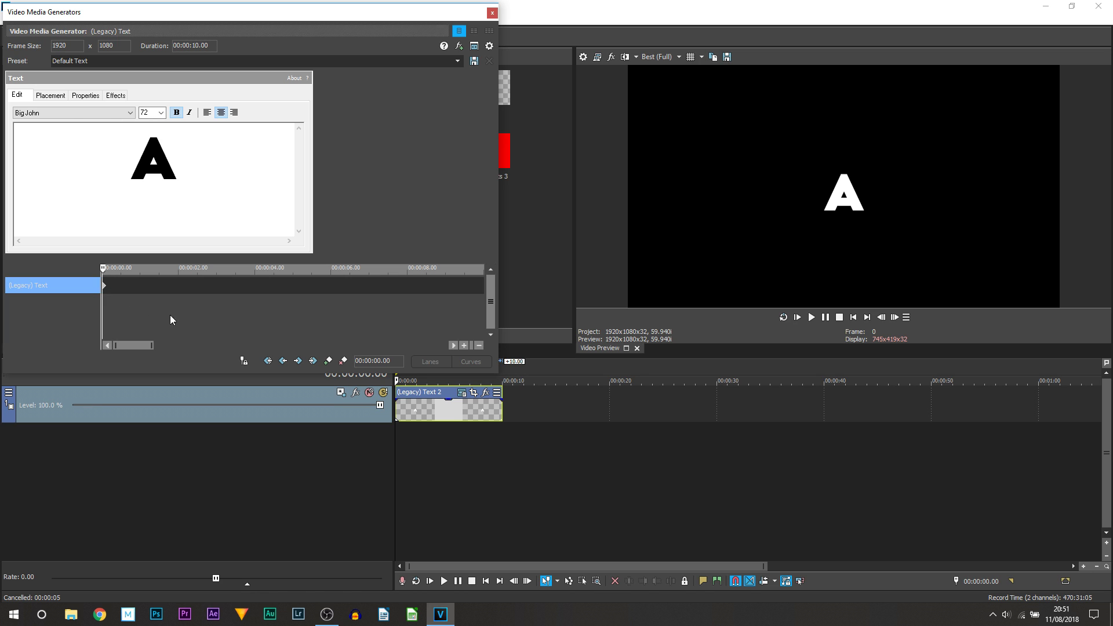
{"action": "left_click", "coordinate": [244, 362]}
{"action": "key", "text": "Right"}
{"action": "key", "text": "Right"}
{"action": "scroll", "coordinate": [145, 303], "scroll_direction": "up", "scroll_amount": 3}
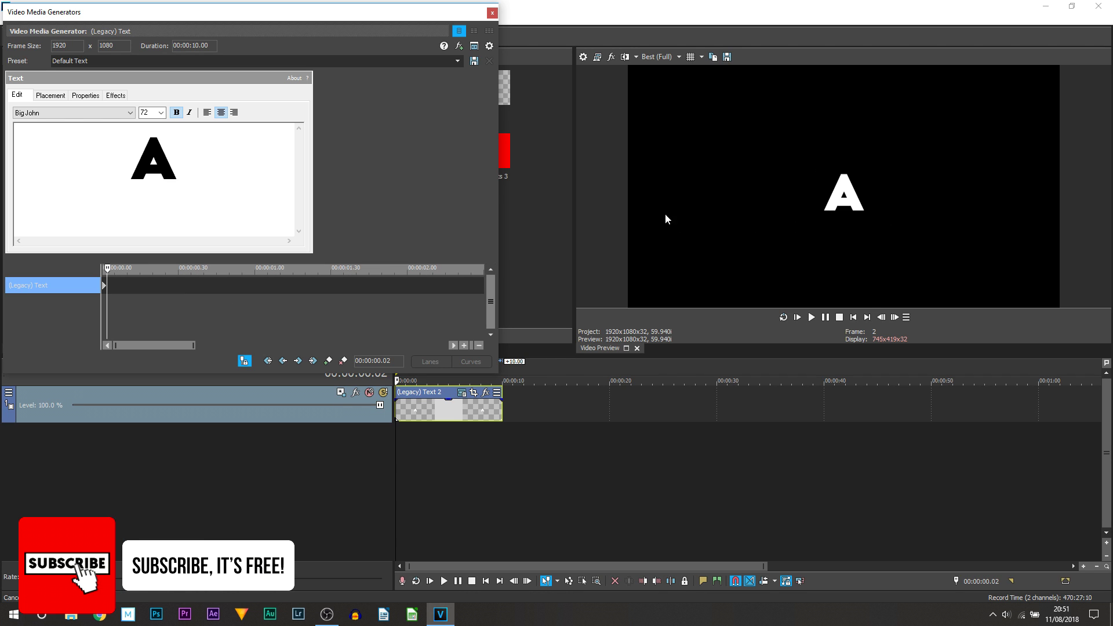
{"action": "key", "text": "Right"}
{"action": "key", "text": "Right"}
{"action": "key", "text": "Right"}
{"action": "key", "text": "Right"}
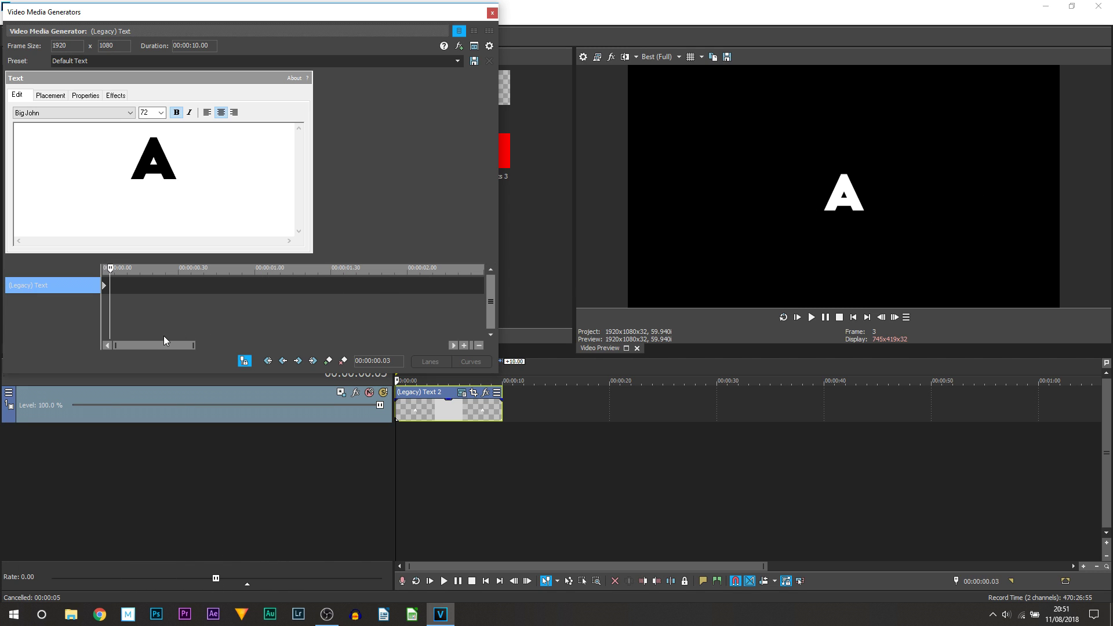
{"action": "key", "text": "Right"}
{"action": "key", "text": "Right"}
{"action": "key", "text": "Left"}
{"action": "key", "text": "Left"}
{"action": "key", "text": "Left"}
{"action": "key", "text": "Left"}
{"action": "left_click", "coordinate": [194, 185]}
Step: At frame 4, add an H after the A and set its size to 75
{"action": "type", "text": "H"}
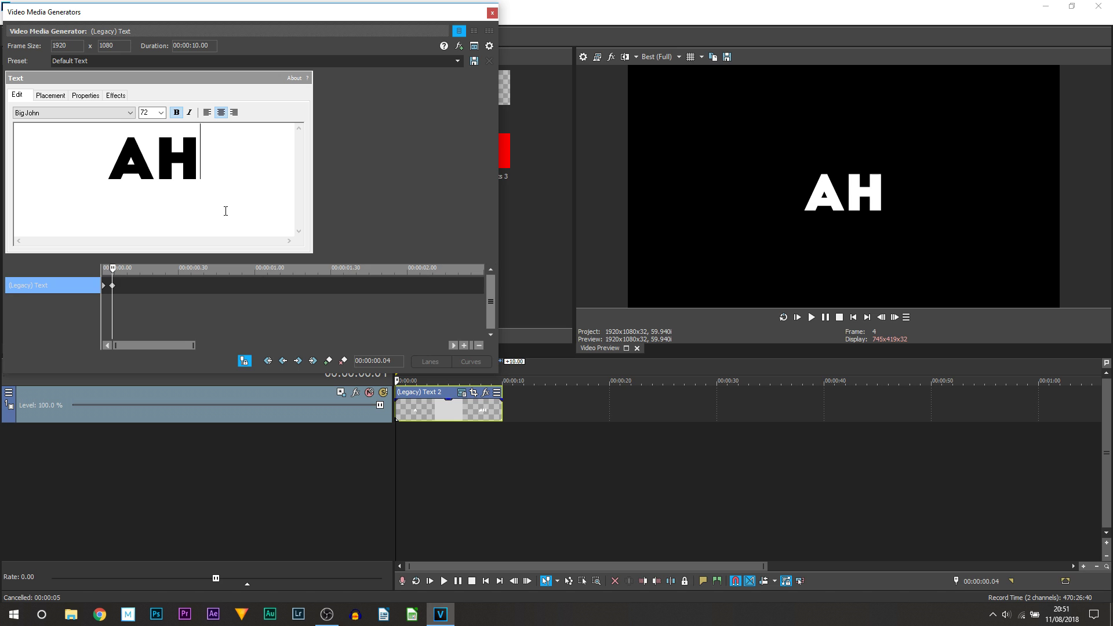
{"action": "left_click_drag", "start_coordinate": [221, 169], "coordinate": [156, 162]}
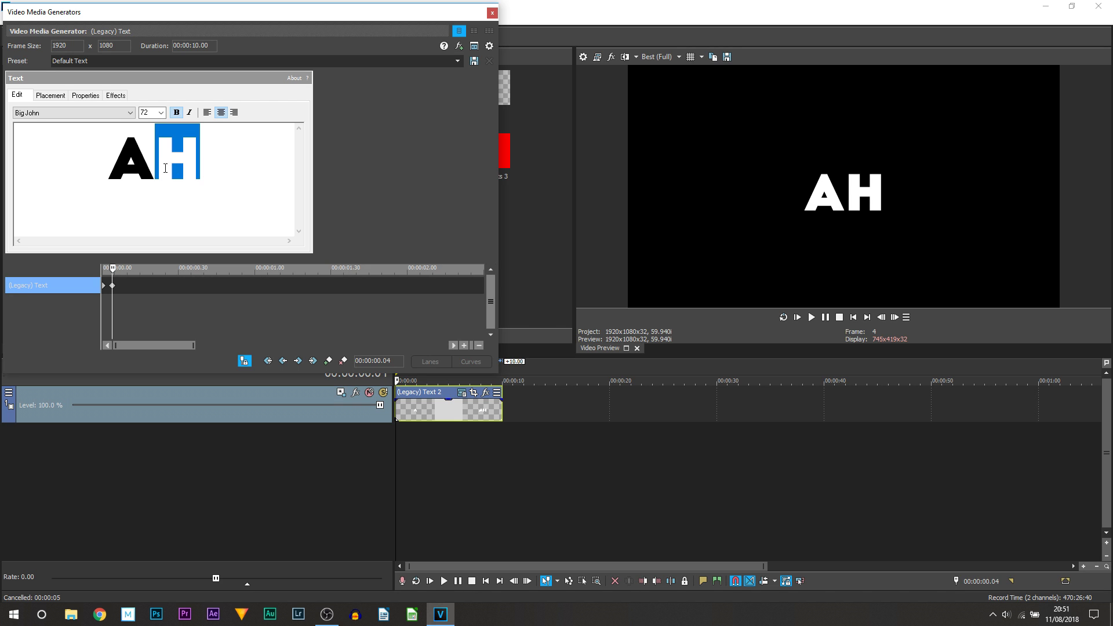
{"action": "left_click", "coordinate": [143, 114]}
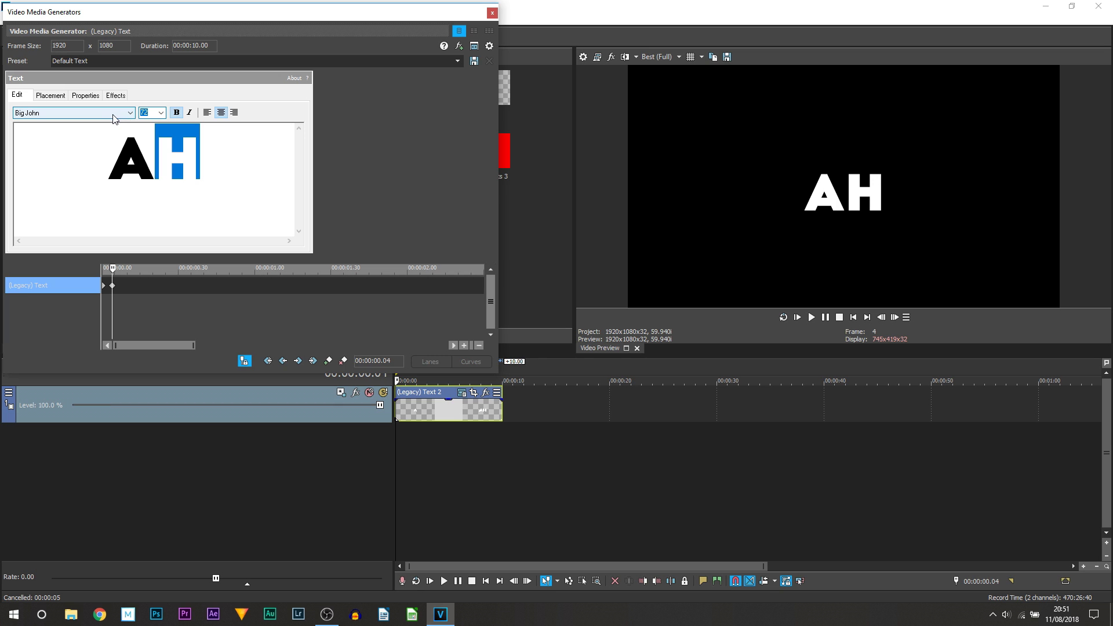
{"action": "type", "text": "75"}
{"action": "key", "text": "Return"}
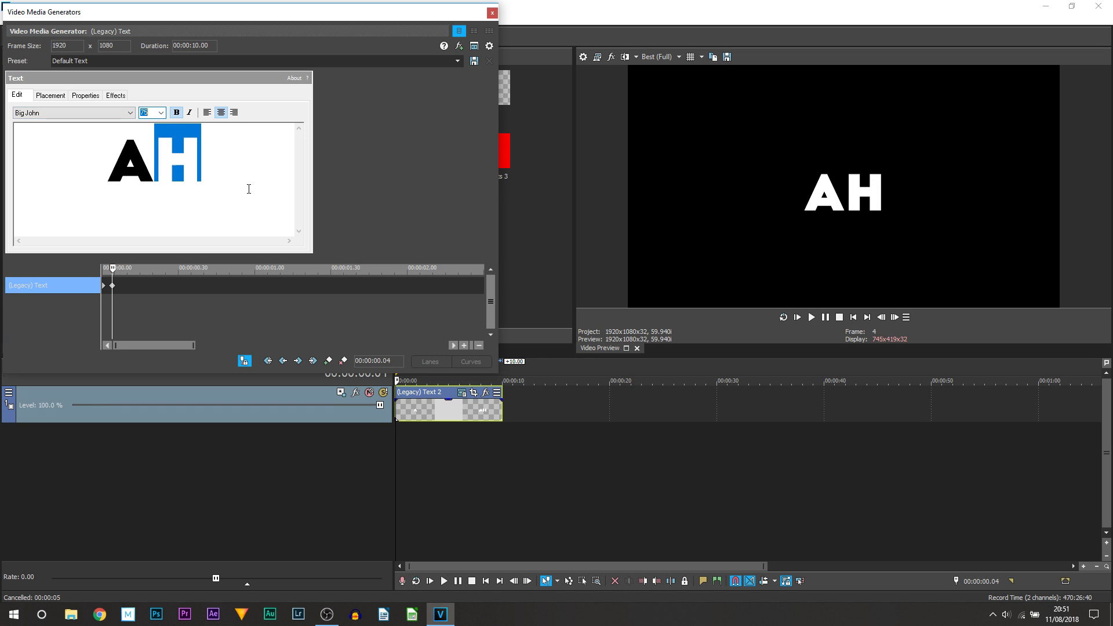
{"action": "left_click", "coordinate": [114, 287]}
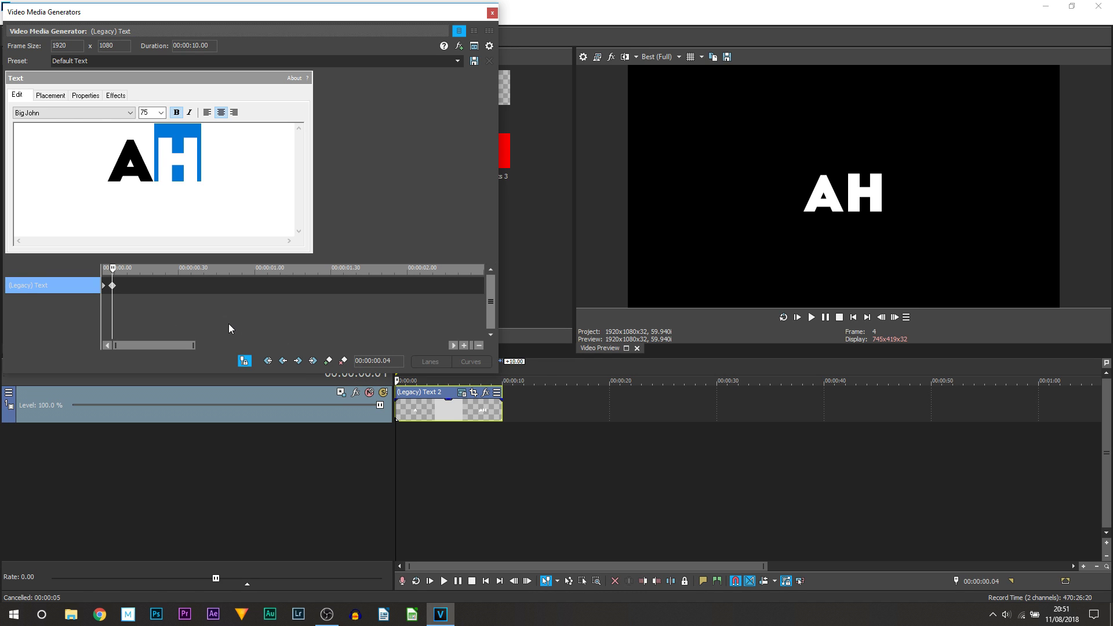
Step: At frame 8, add another H and set its size to 80
{"action": "key", "text": "Right"}
{"action": "key", "text": "Right"}
{"action": "key", "text": "Right"}
{"action": "key", "text": "Right"}
{"action": "left_click", "coordinate": [234, 194]}
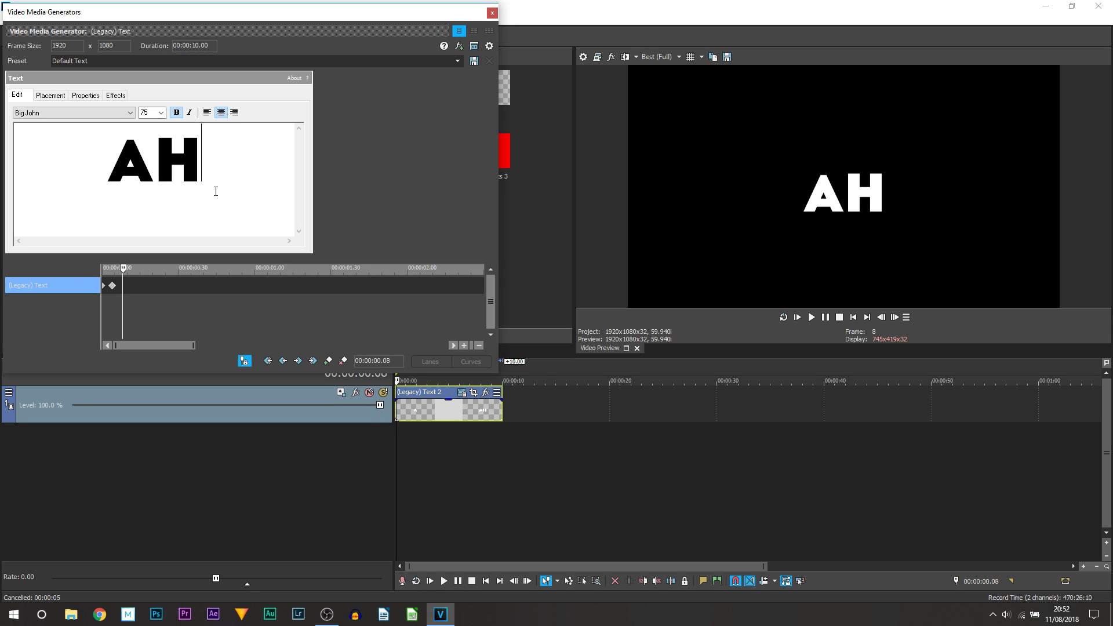
{"action": "type", "text": "H"}
{"action": "left_click_drag", "start_coordinate": [227, 176], "coordinate": [197, 171]}
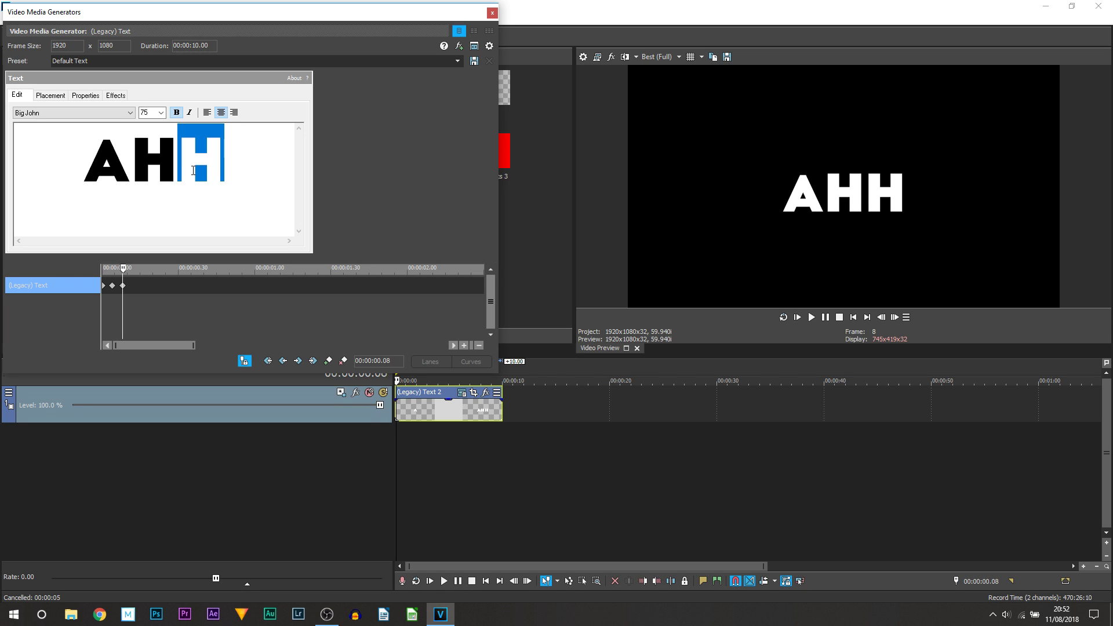
{"action": "left_click", "coordinate": [148, 115]}
{"action": "type", "text": "80"}
{"action": "key", "text": "Return"}
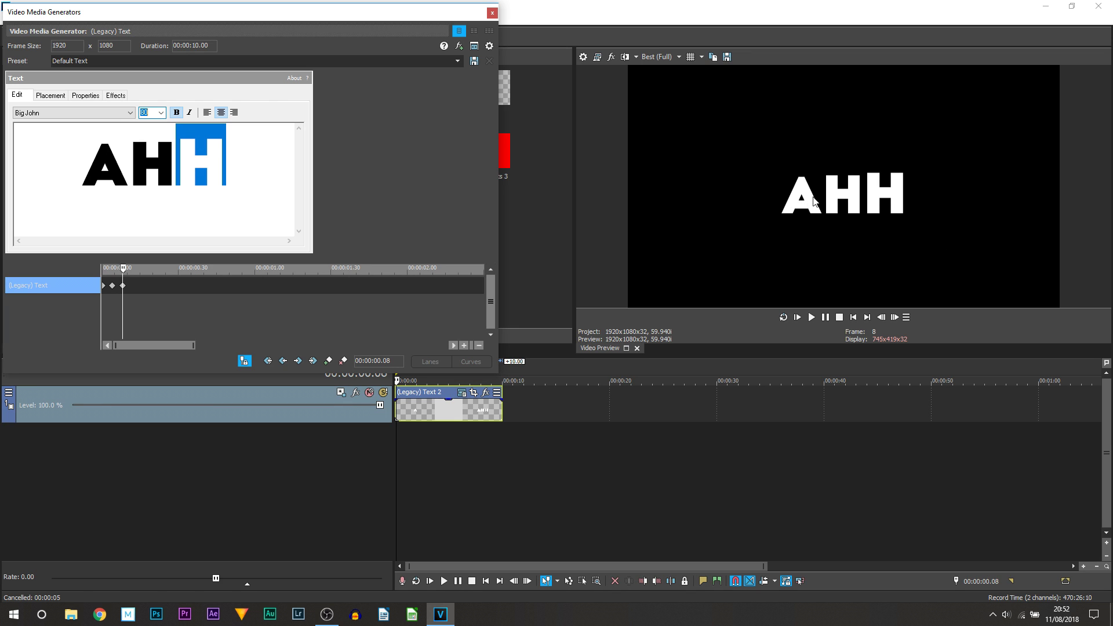
{"action": "left_click", "coordinate": [123, 285]}
Step: Add a fourth H sized 85 at the next keyframe
{"action": "scroll", "coordinate": [390, 366], "scroll_direction": "up", "scroll_amount": 4}
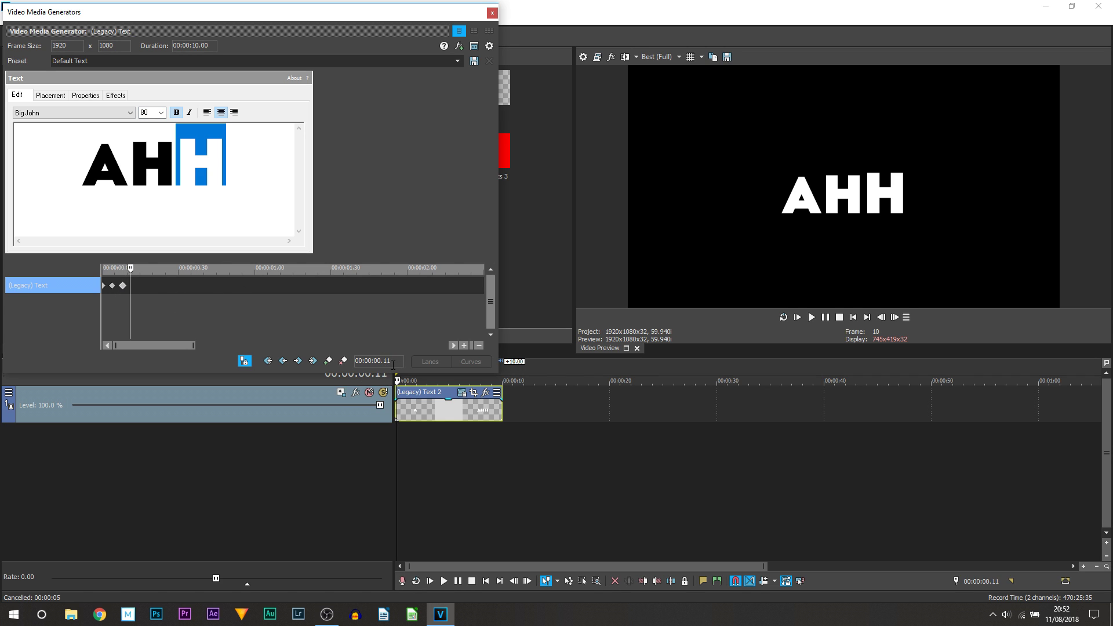
{"action": "left_click", "coordinate": [265, 216]}
{"action": "type", "text": "H"}
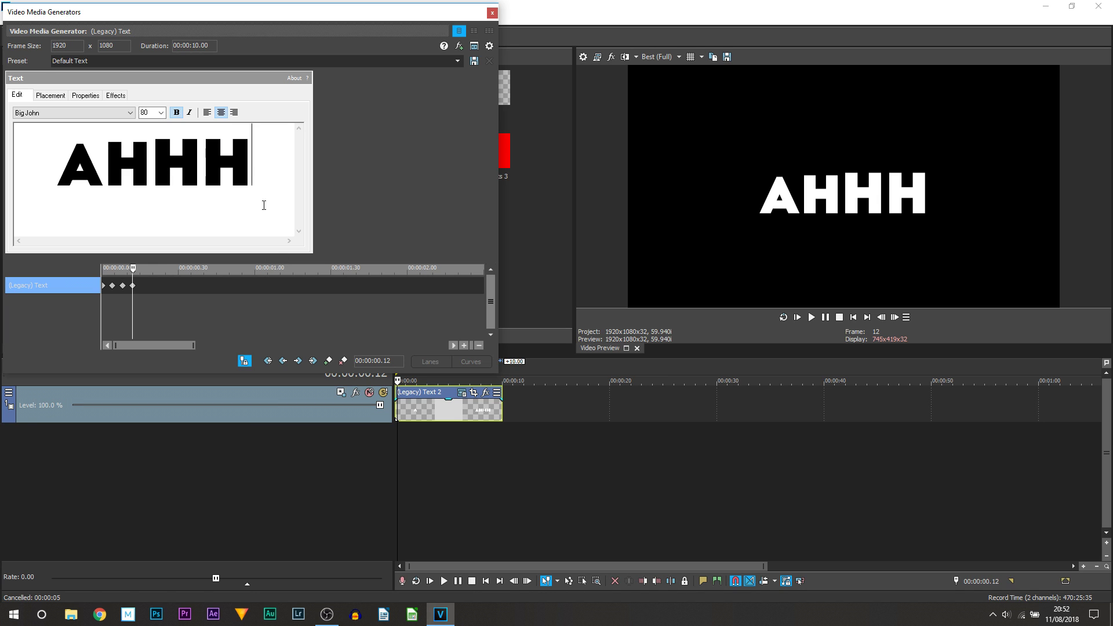
{"action": "key", "text": "shift+Left"}
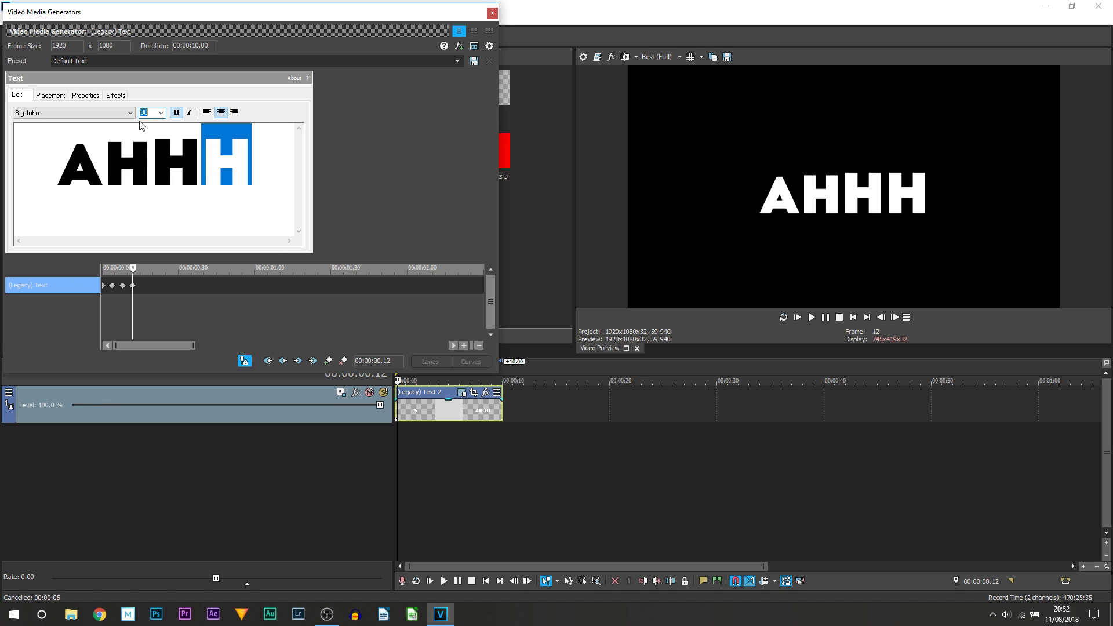
{"action": "type", "text": "85"}
{"action": "key", "text": "Return"}
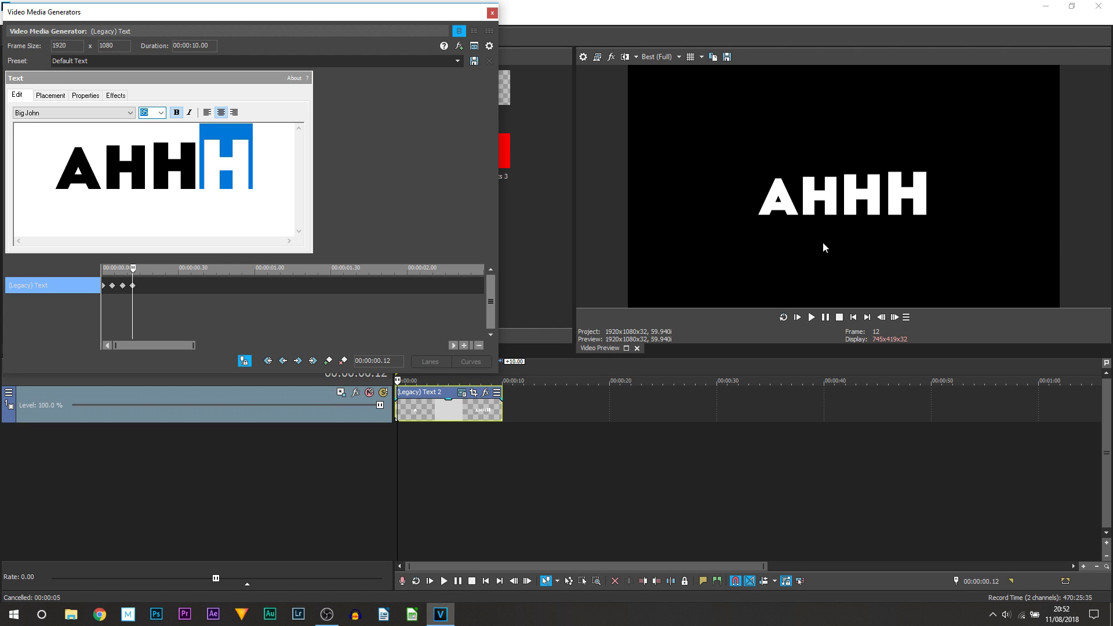
{"action": "left_click", "coordinate": [133, 286]}
Step: Add a fifth H and set its size to 90
{"action": "left_click", "coordinate": [239, 185]}
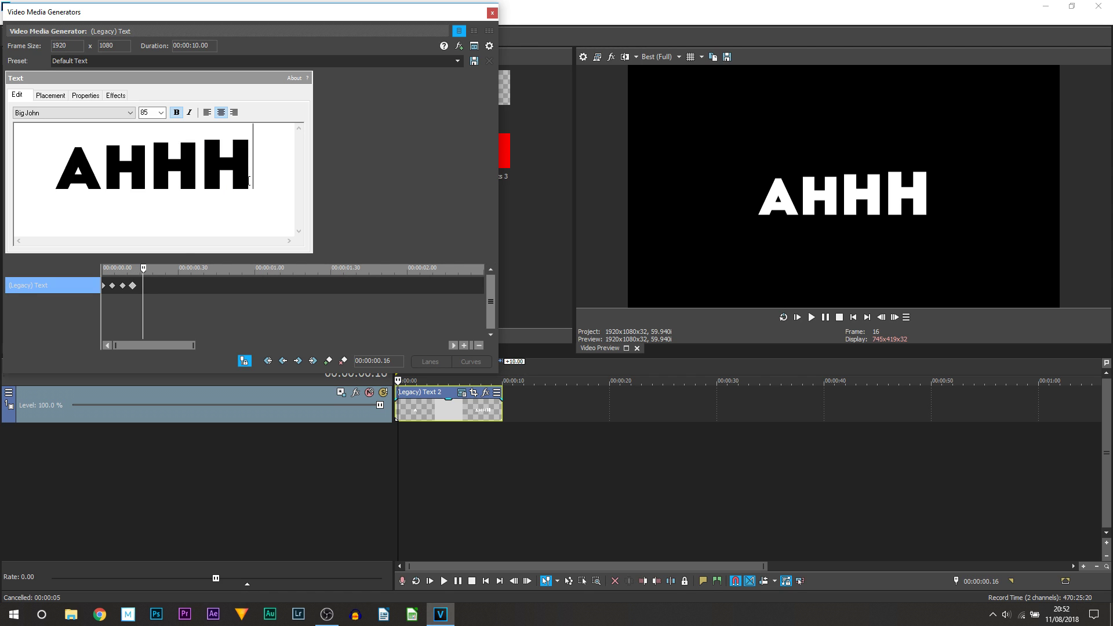
{"action": "type", "text": "H"}
{"action": "key", "text": "shift+Left"}
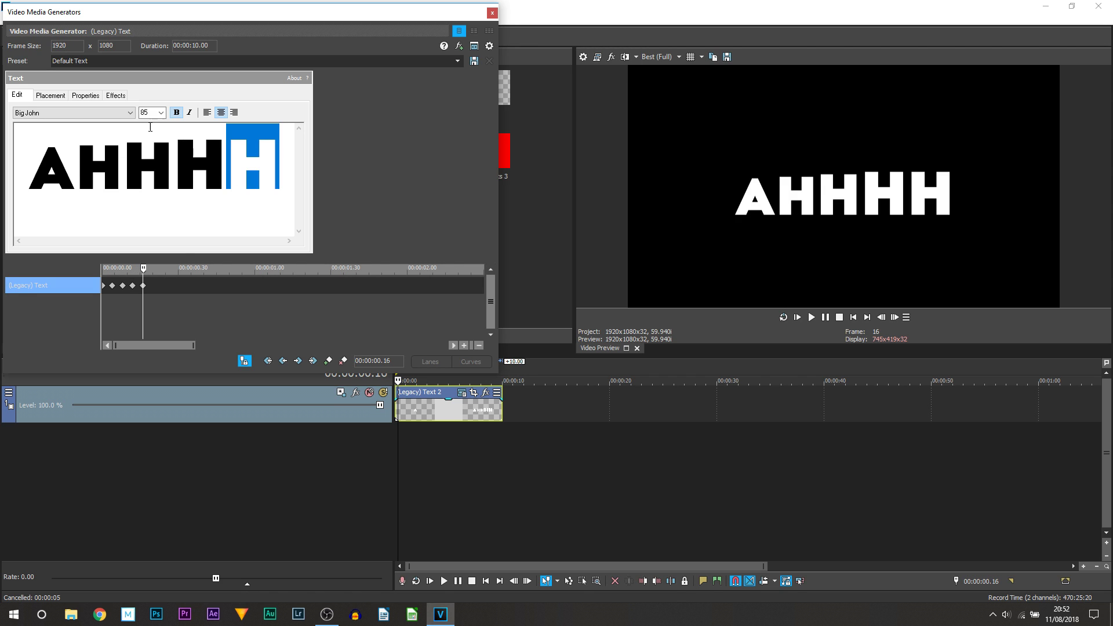
{"action": "double_click", "coordinate": [144, 112]}
{"action": "type", "text": "90"}
{"action": "key", "text": "Return"}
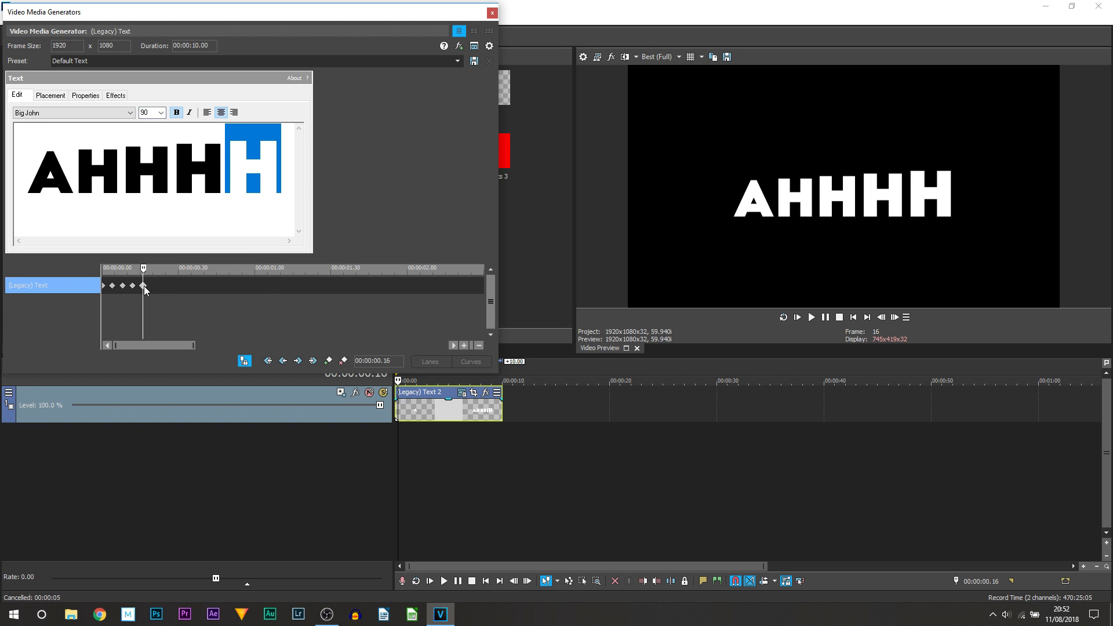
Step: At 0.20 s, add two more H's at size 100, then scrub the keyframes to check growth
{"action": "left_click", "coordinate": [152, 287]}
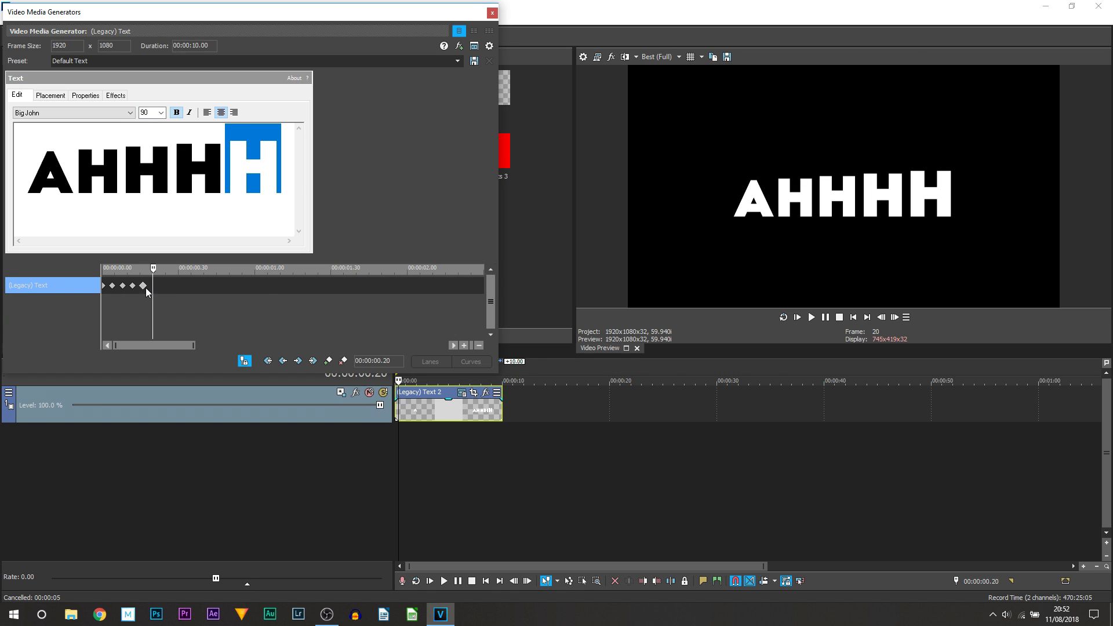
{"action": "left_click", "coordinate": [163, 287]}
{"action": "type", "text": "HH"}
{"action": "double_click", "coordinate": [145, 113]}
{"action": "type", "text": "100"}
{"action": "key", "text": "Return"}
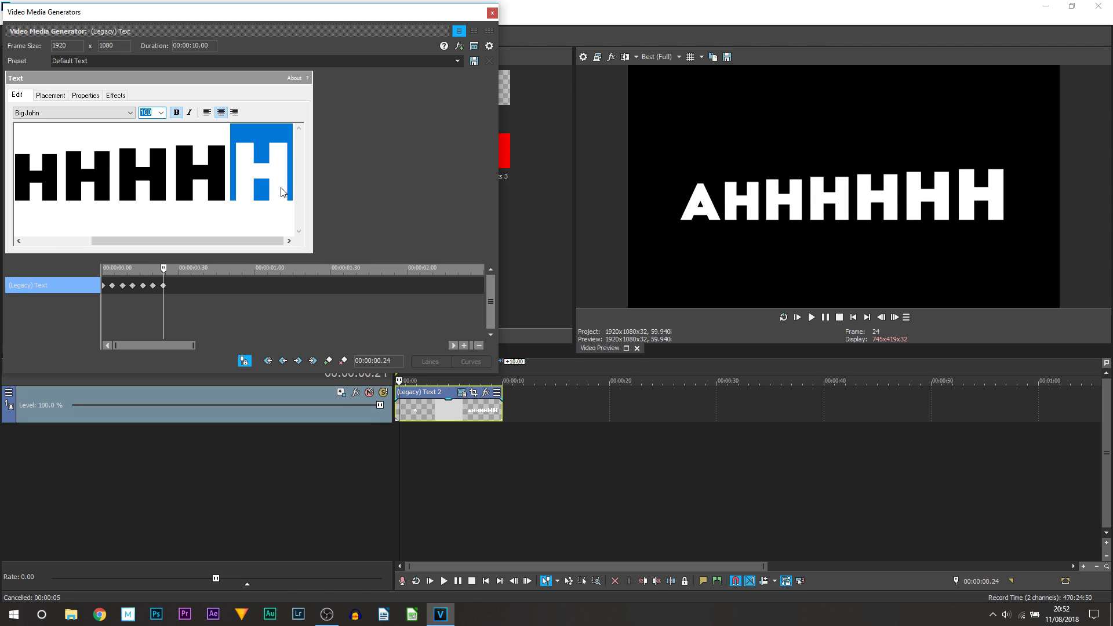
{"action": "left_click_drag", "start_coordinate": [180, 290], "coordinate": [148, 295]}
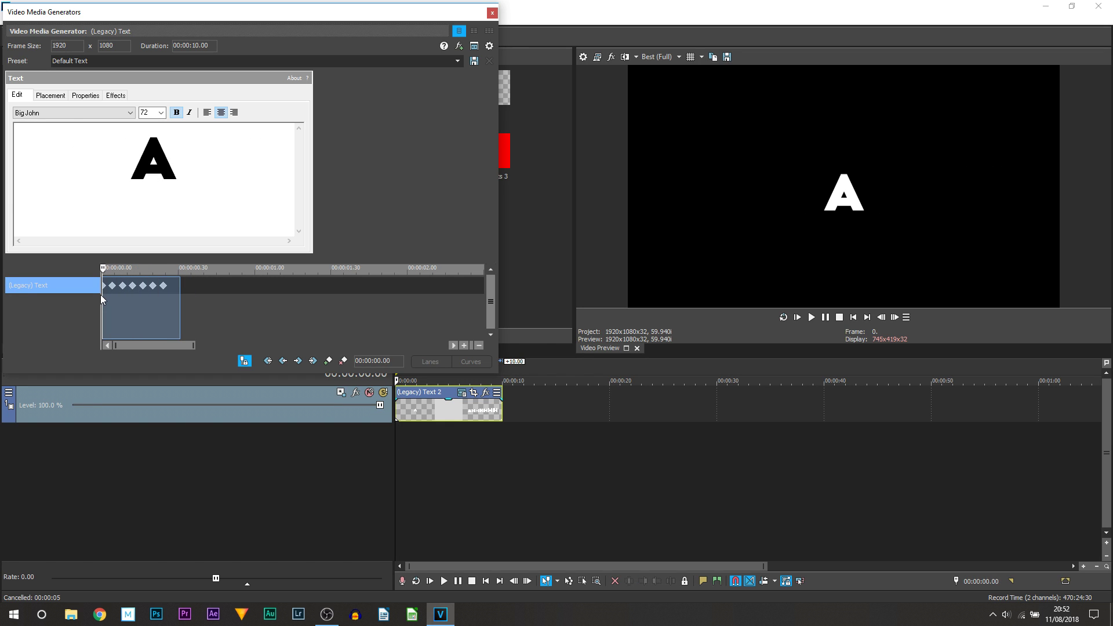
{"action": "left_click_drag", "start_coordinate": [101, 295], "coordinate": [67, 293]}
{"action": "left_click", "coordinate": [492, 13]}
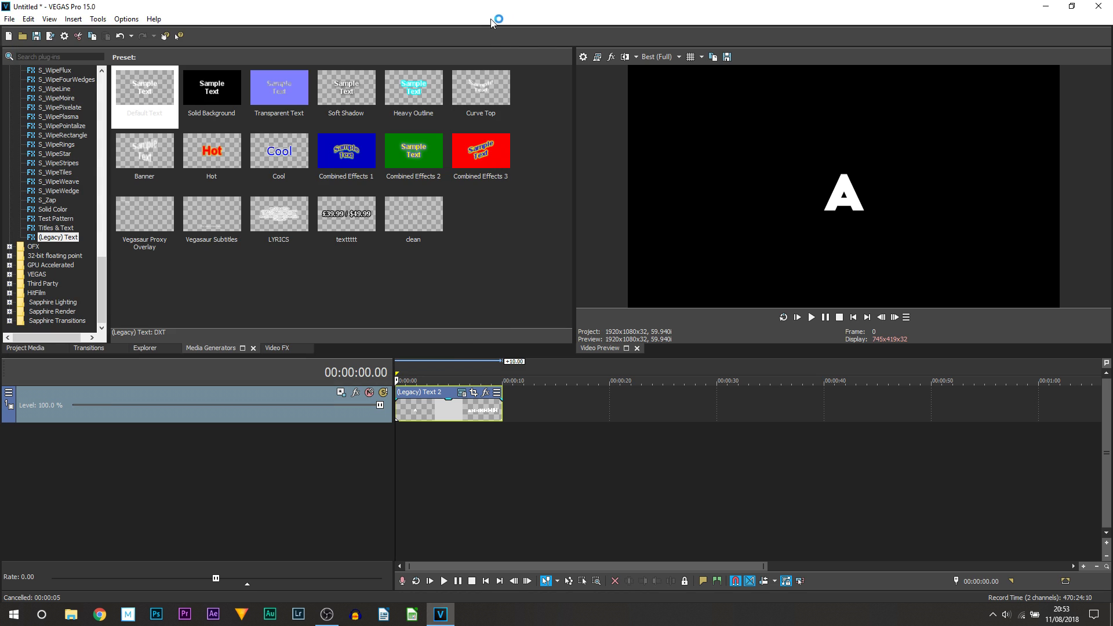
{"action": "left_click", "coordinate": [811, 317]}
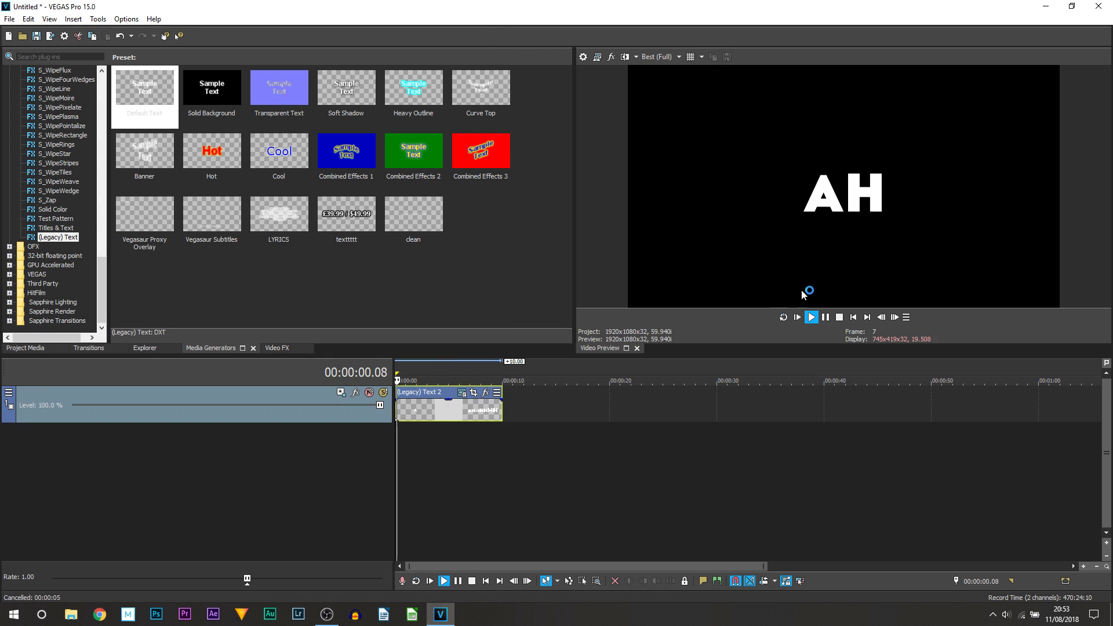
{"action": "left_click", "coordinate": [816, 318]}
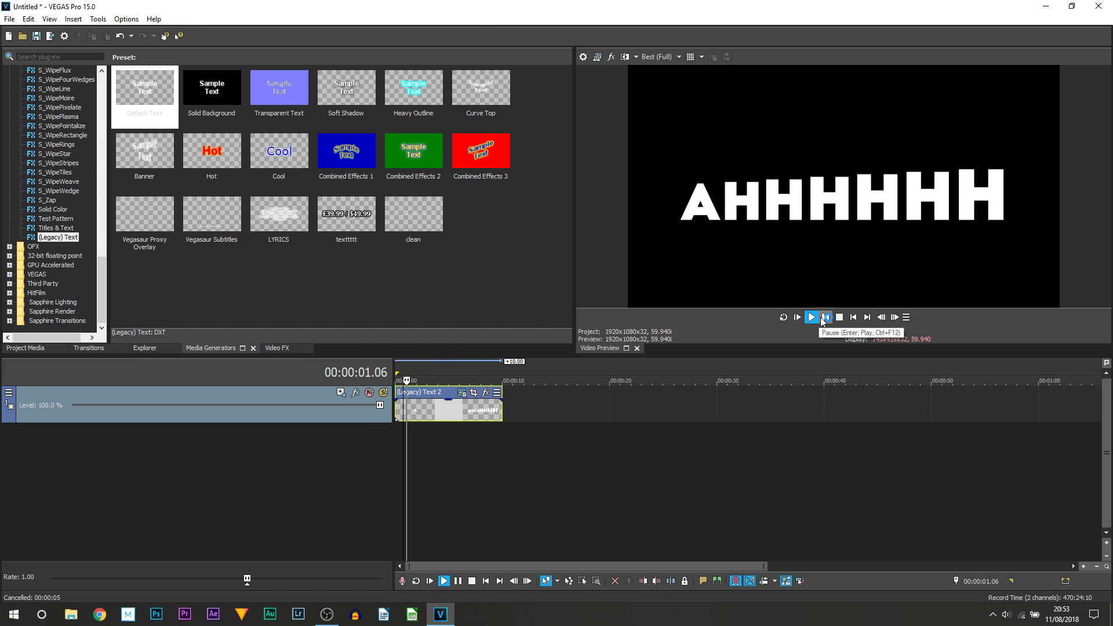
{"action": "left_click", "coordinate": [808, 318]}
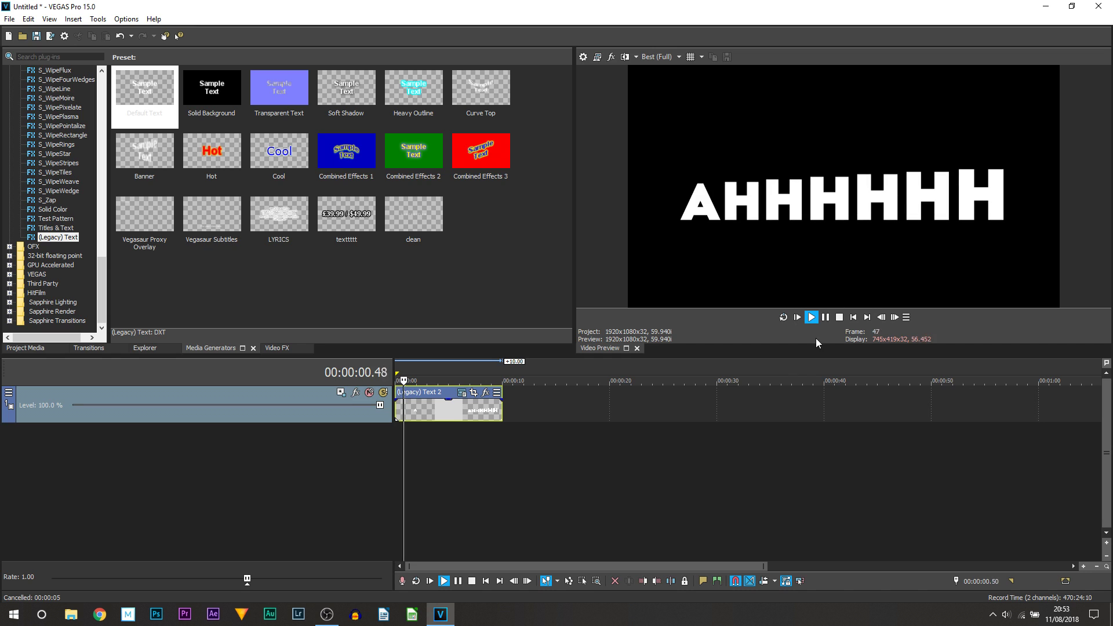
{"action": "left_click", "coordinate": [797, 317]}
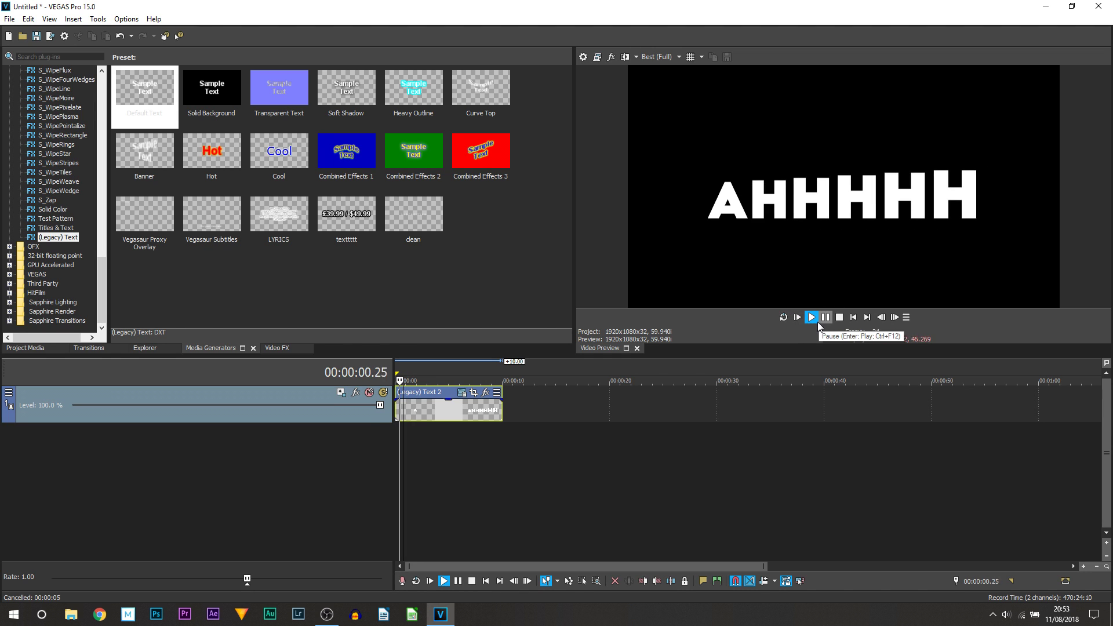
{"action": "left_click", "coordinate": [826, 318]}
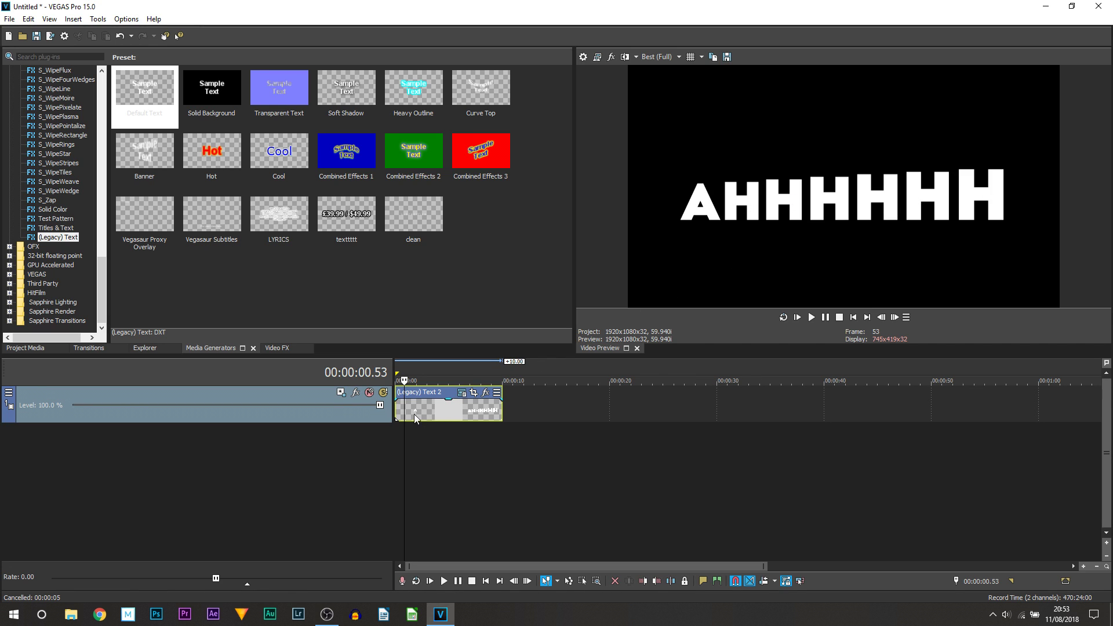
{"action": "left_click", "coordinate": [397, 412]}
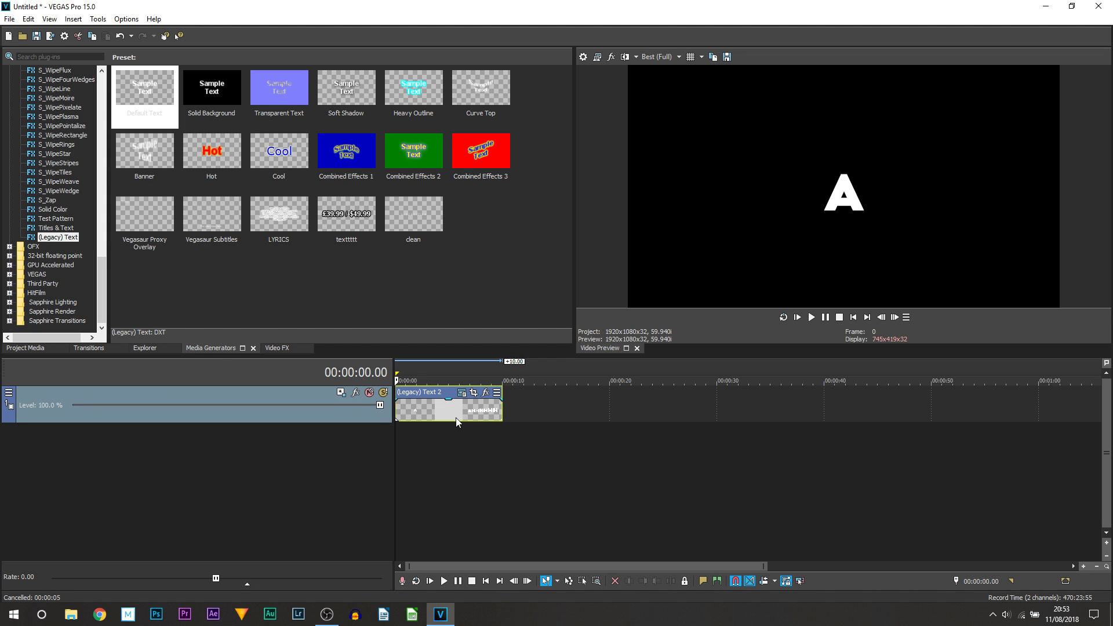
{"action": "left_click", "coordinate": [456, 417]}
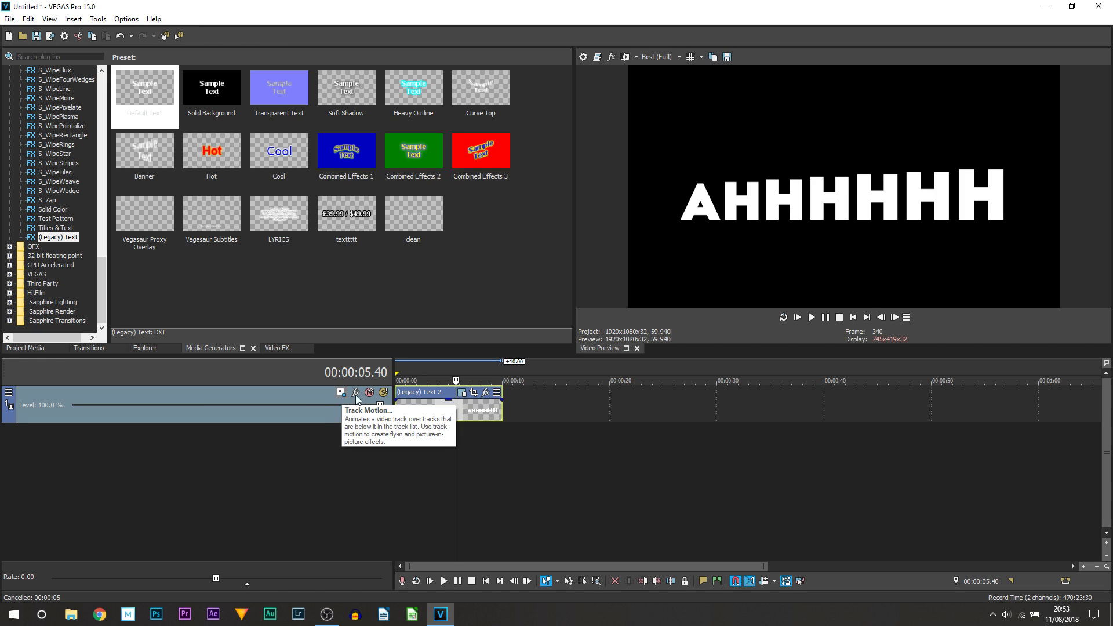
{"action": "scroll", "coordinate": [577, 400], "scroll_direction": "down", "scroll_amount": 3}
{"action": "left_click_drag", "start_coordinate": [516, 405], "coordinate": [940, 399]}
{"action": "left_click", "coordinate": [914, 399]}
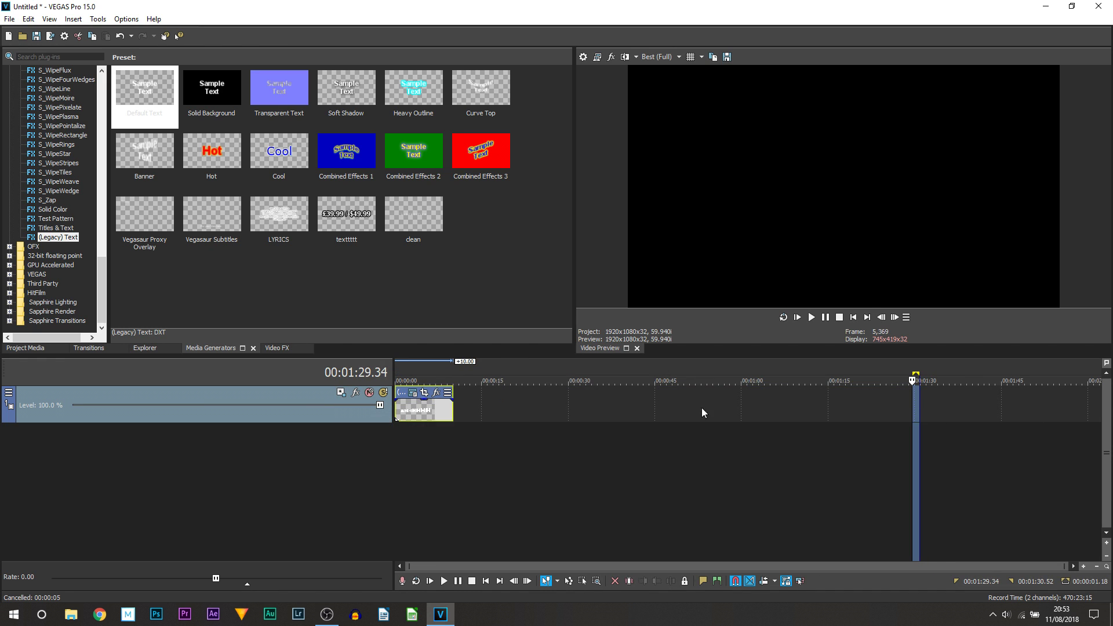
{"action": "left_click_drag", "start_coordinate": [495, 406], "coordinate": [750, 413]}
{"action": "left_click", "coordinate": [514, 421]}
{"action": "key", "text": "Home"}
{"action": "scroll", "coordinate": [492, 418], "scroll_direction": "up", "scroll_amount": 2}
{"action": "left_click", "coordinate": [694, 412]}
{"action": "key", "text": "Home"}
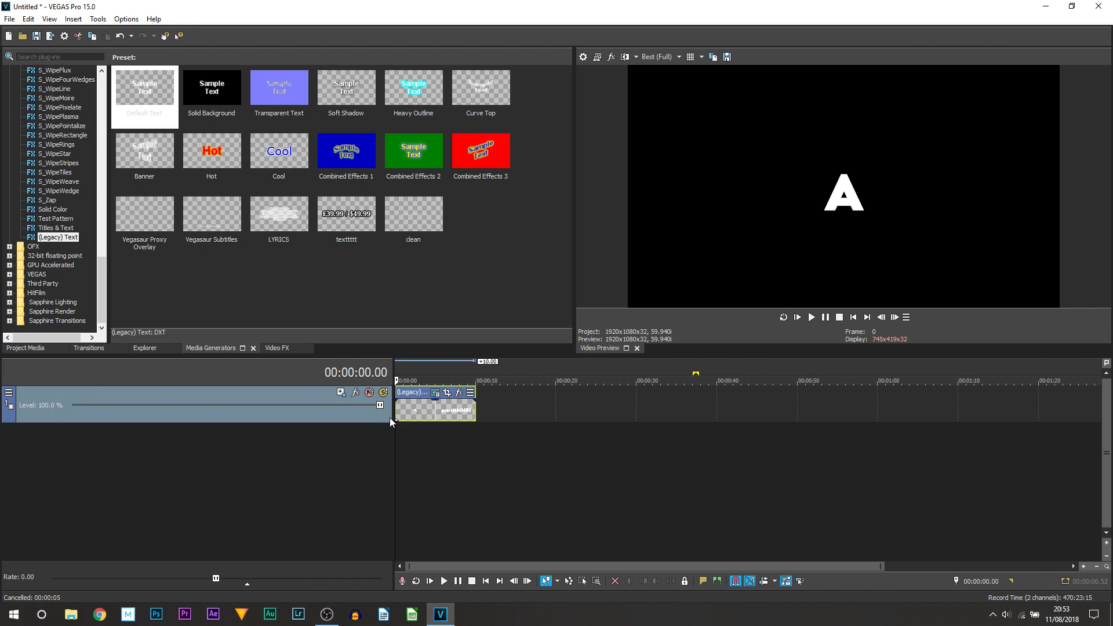
{"action": "scroll", "coordinate": [473, 427], "scroll_direction": "up", "scroll_amount": 2}
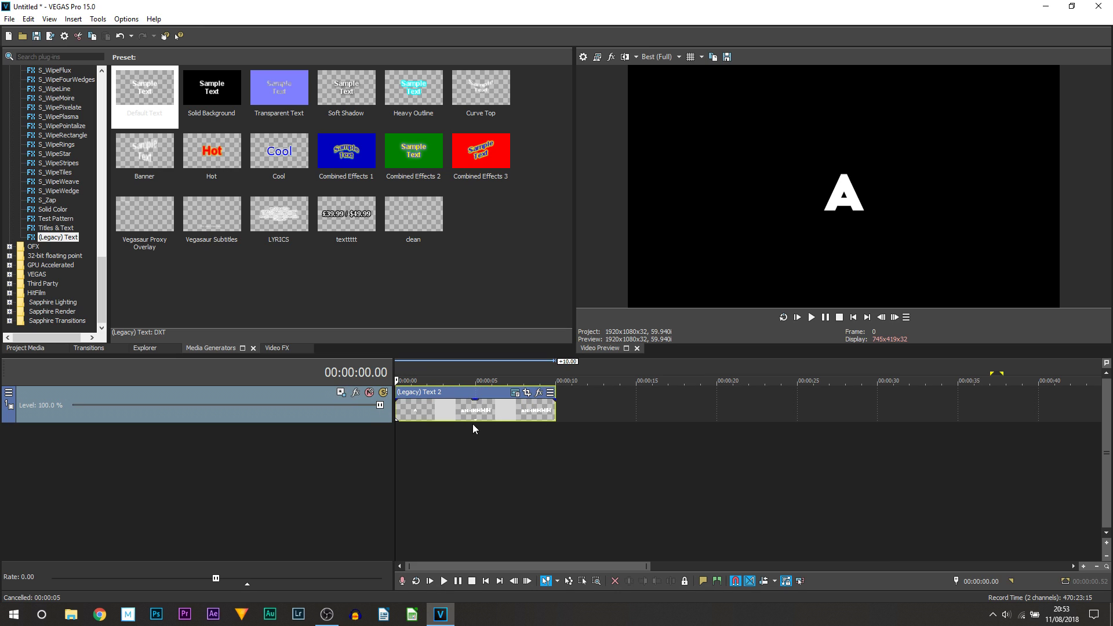
Step: Move the text clip's Pan/Crop frame up, Y only, to a centre of 180.8
{"action": "left_click", "coordinate": [526, 394]}
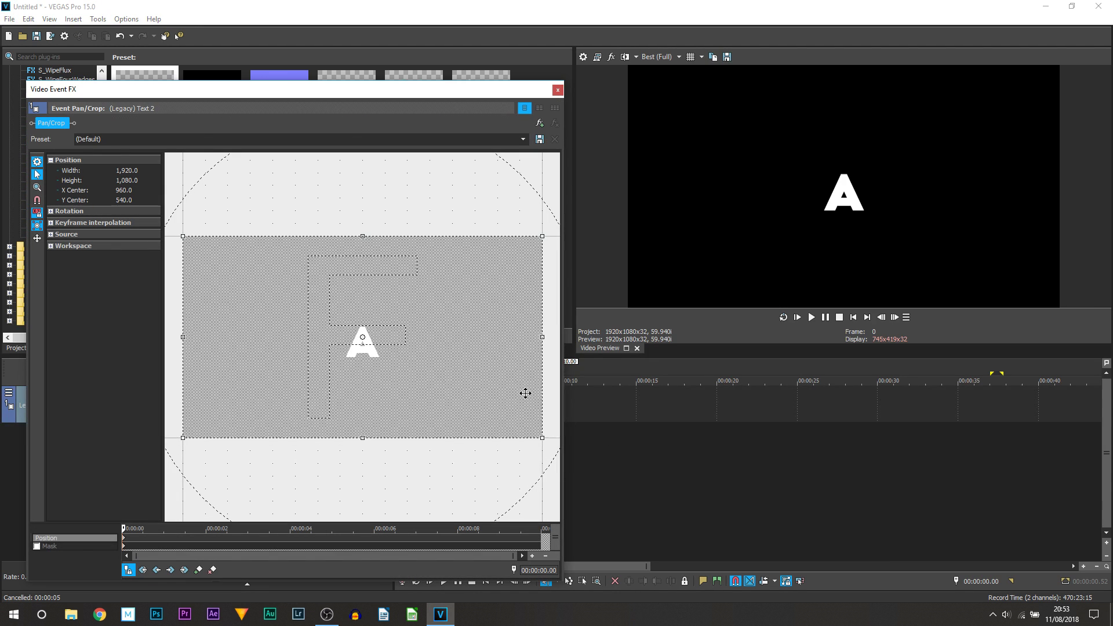
{"action": "left_click", "coordinate": [36, 240]}
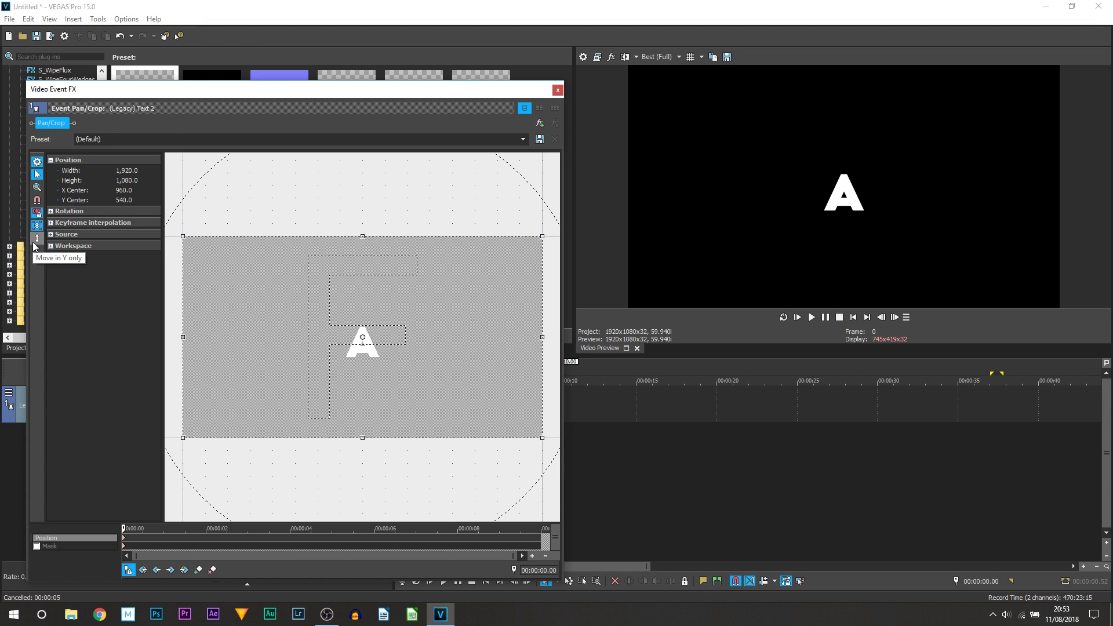
{"action": "left_click_drag", "start_coordinate": [415, 391], "coordinate": [411, 324]}
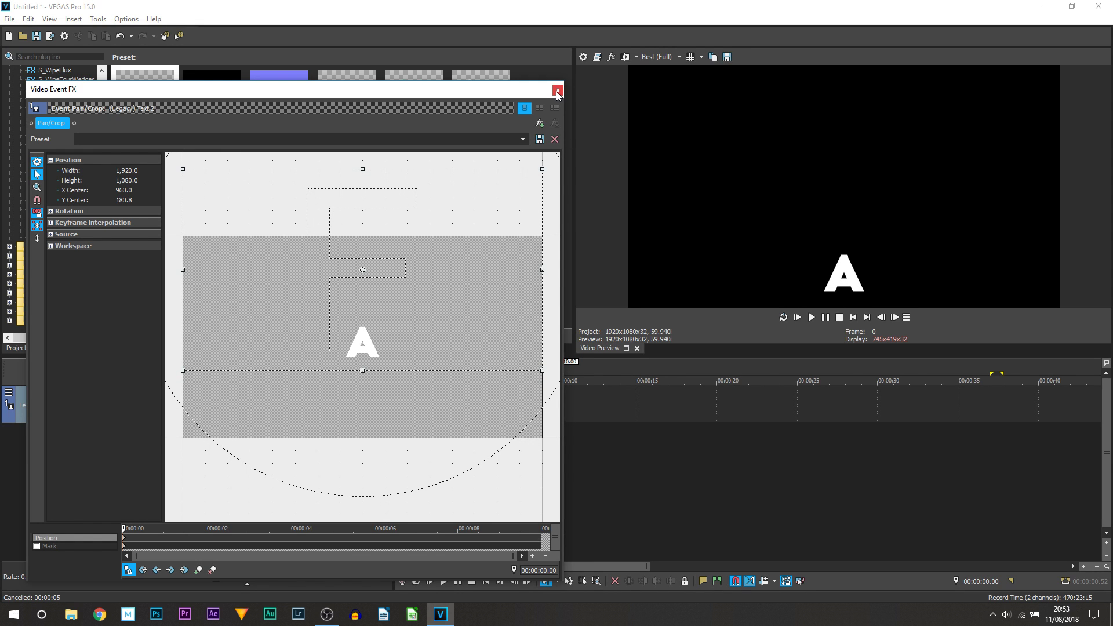
{"action": "left_click", "coordinate": [558, 91]}
{"action": "left_click", "coordinate": [829, 320]}
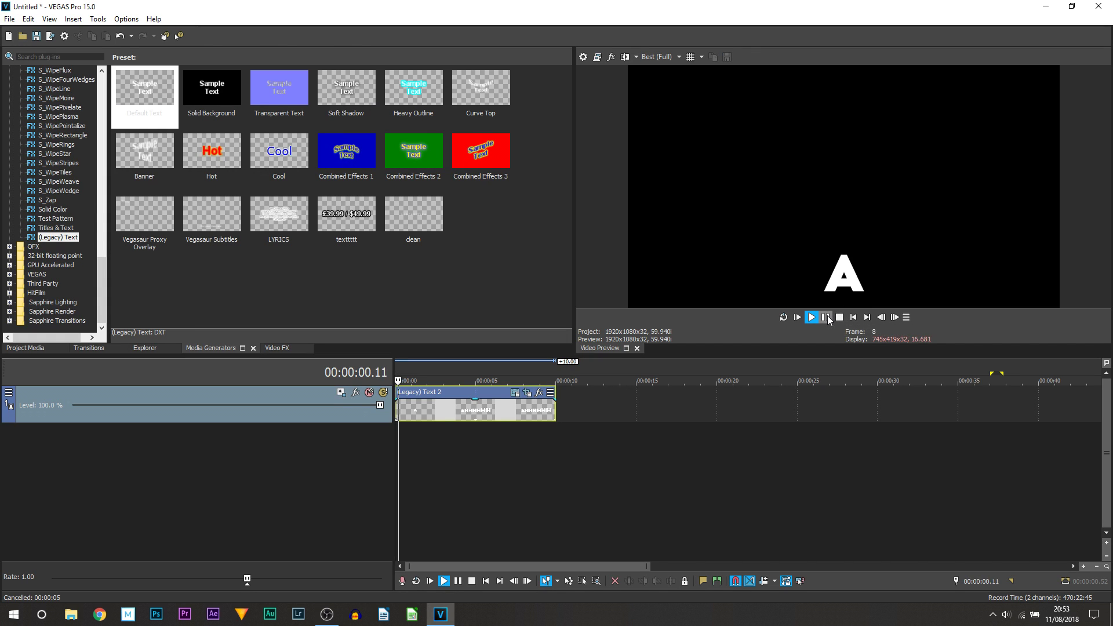
{"action": "left_click", "coordinate": [827, 318]}
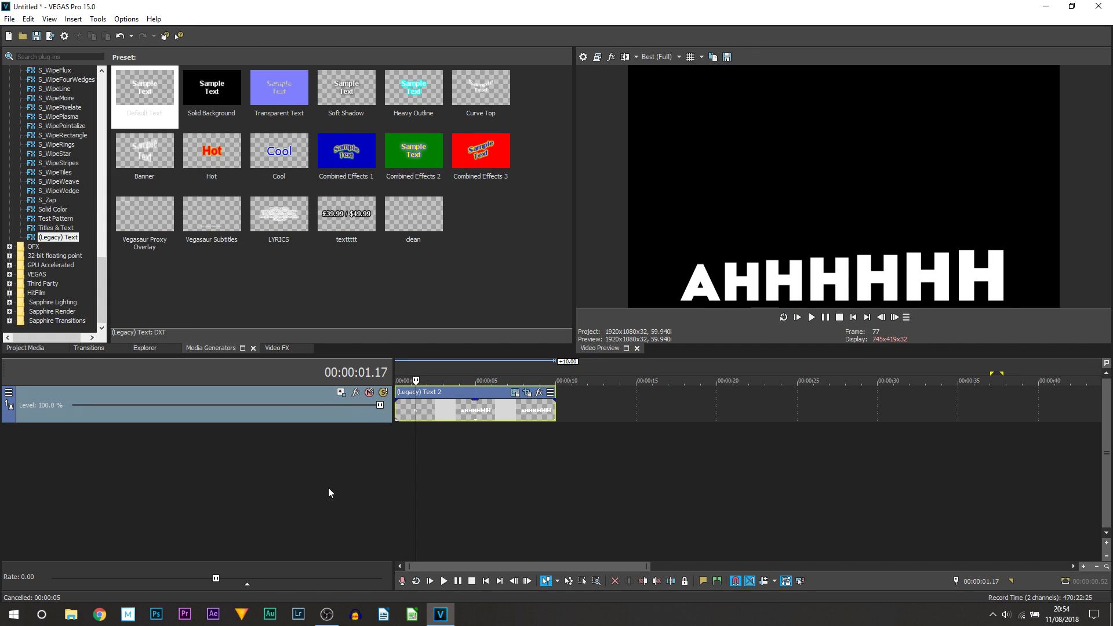
{"action": "key", "text": "ctrl+Home"}
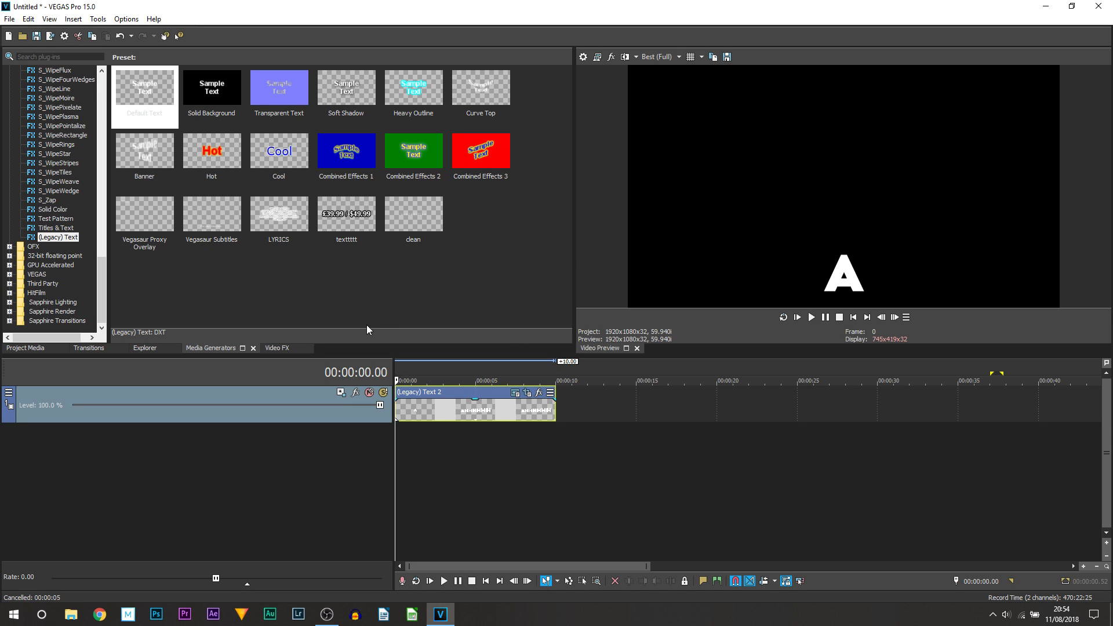
{"action": "left_click", "coordinate": [92, 346]}
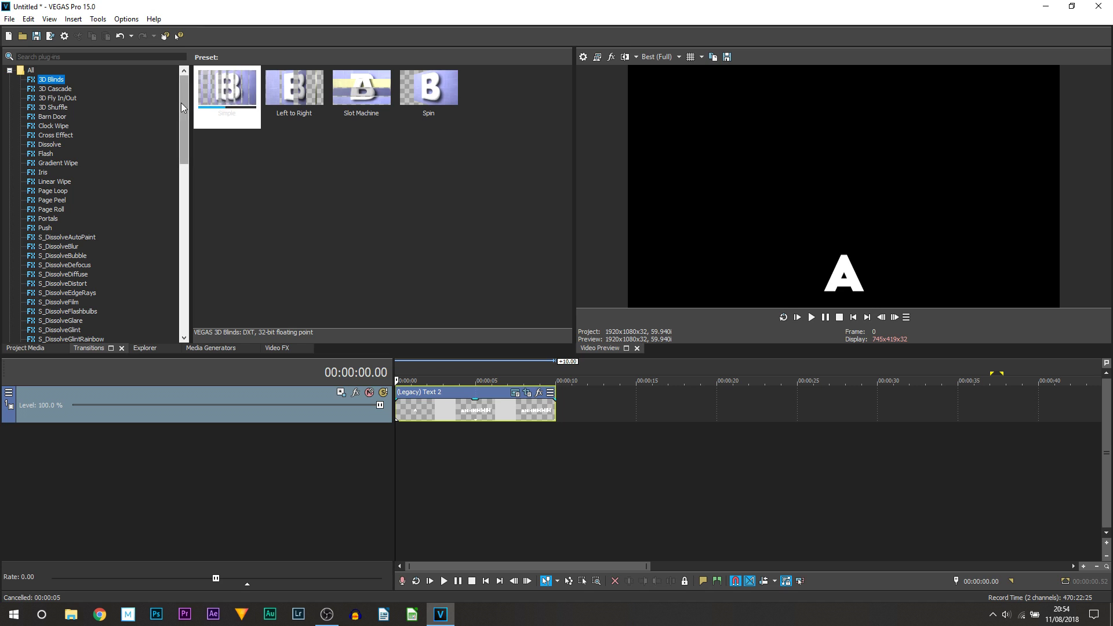
Step: Drag the Slide In, Left-Right preset from the Slide transitions onto the text clip's start
{"action": "left_click_drag", "start_coordinate": [183, 110], "coordinate": [182, 267]}
{"action": "left_click", "coordinate": [47, 256]}
{"action": "left_click", "coordinate": [40, 237]}
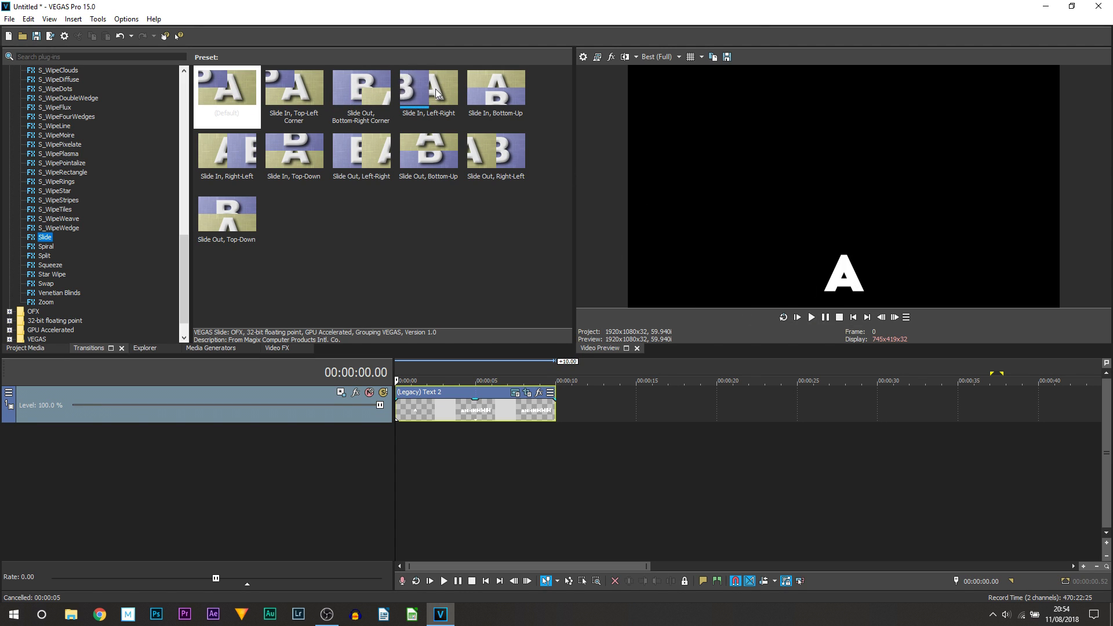
{"action": "left_click_drag", "start_coordinate": [436, 89], "coordinate": [398, 422]}
{"action": "left_click", "coordinate": [558, 90]}
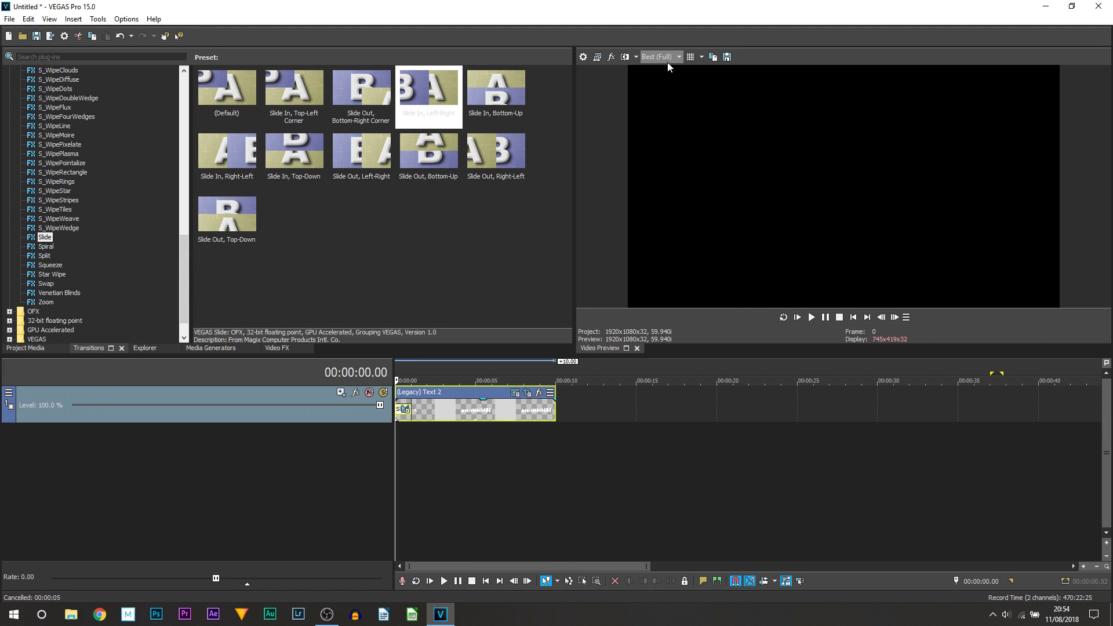
Step: Set preview quality to Good (Auto) and play the title animation from the start
{"action": "mouse_move", "coordinate": [662, 93]}
{"action": "left_click", "coordinate": [722, 93]}
{"action": "left_click", "coordinate": [811, 317]}
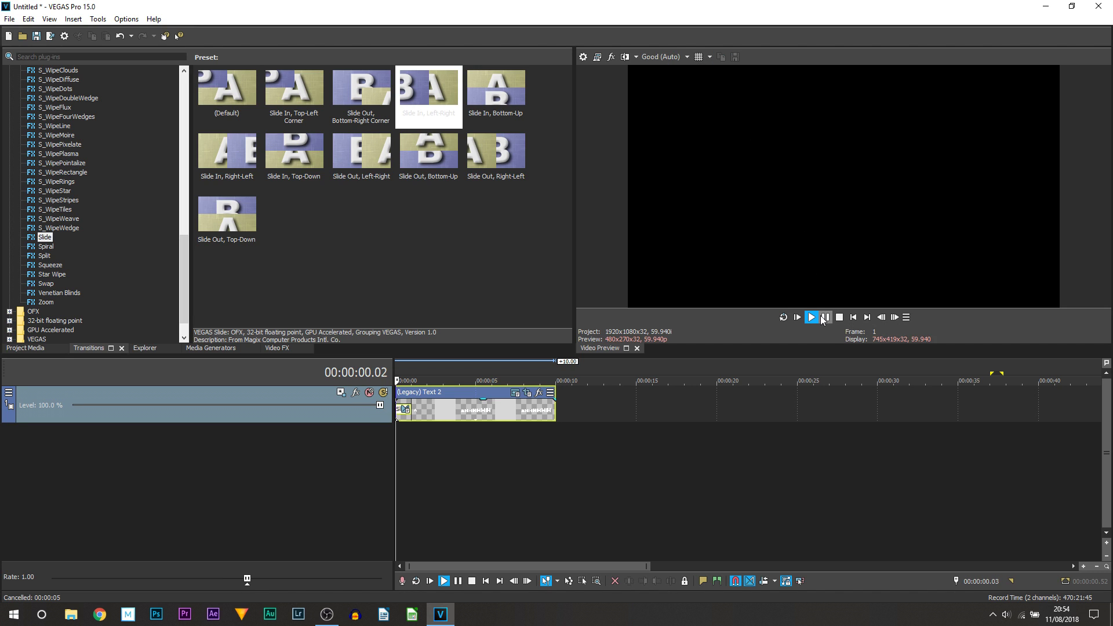
{"action": "left_click", "coordinate": [824, 317]}
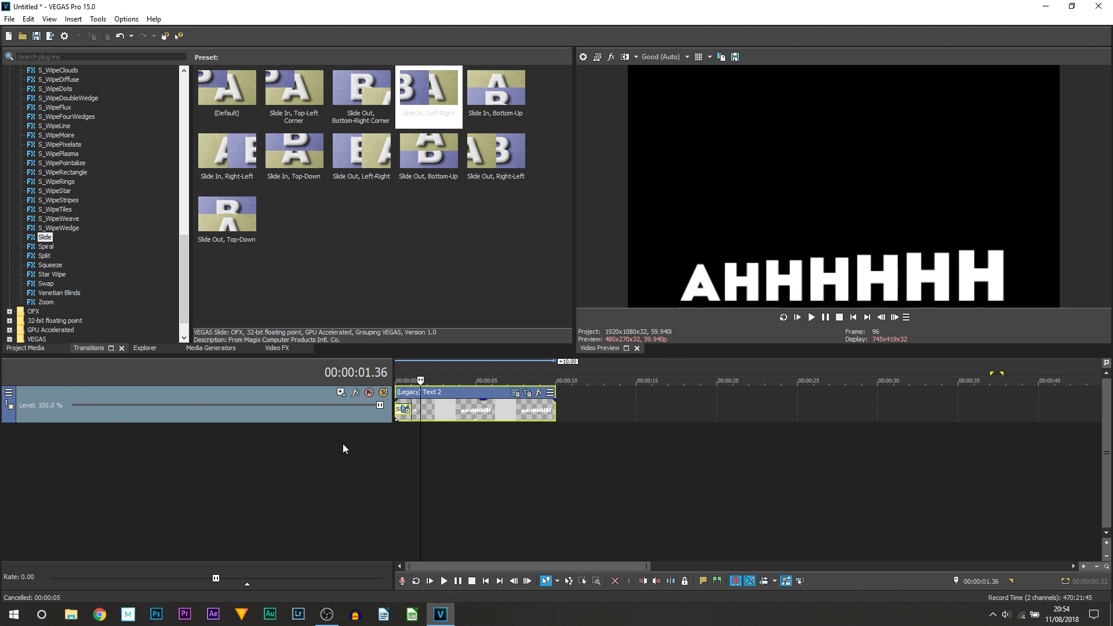
{"action": "key", "text": "ctrl+Home"}
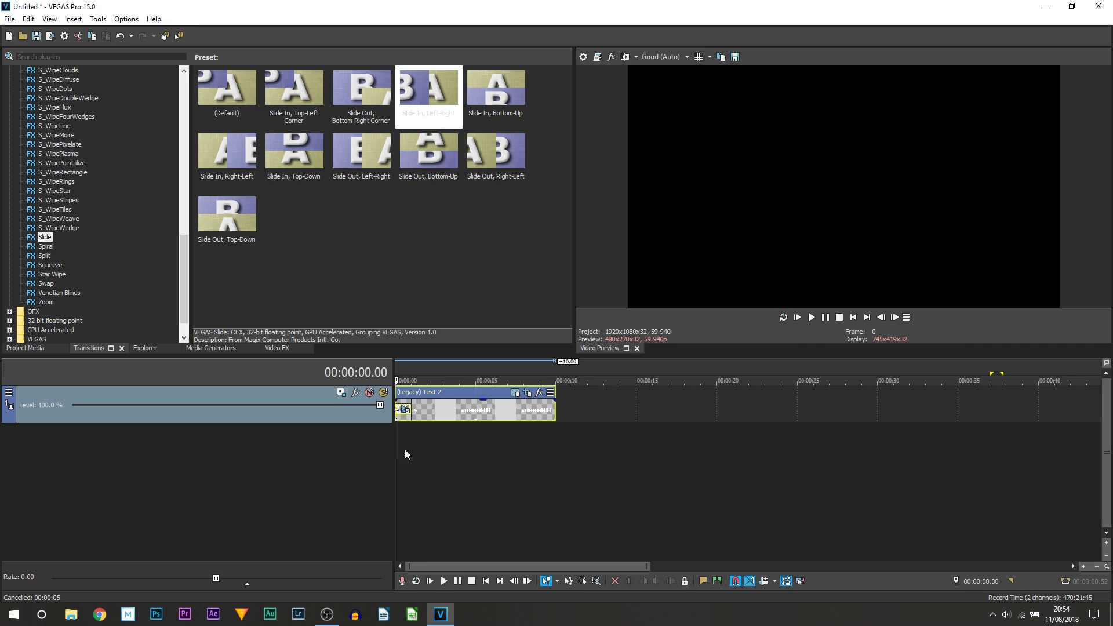
{"action": "scroll", "coordinate": [462, 417], "scroll_direction": "up", "scroll_amount": 4}
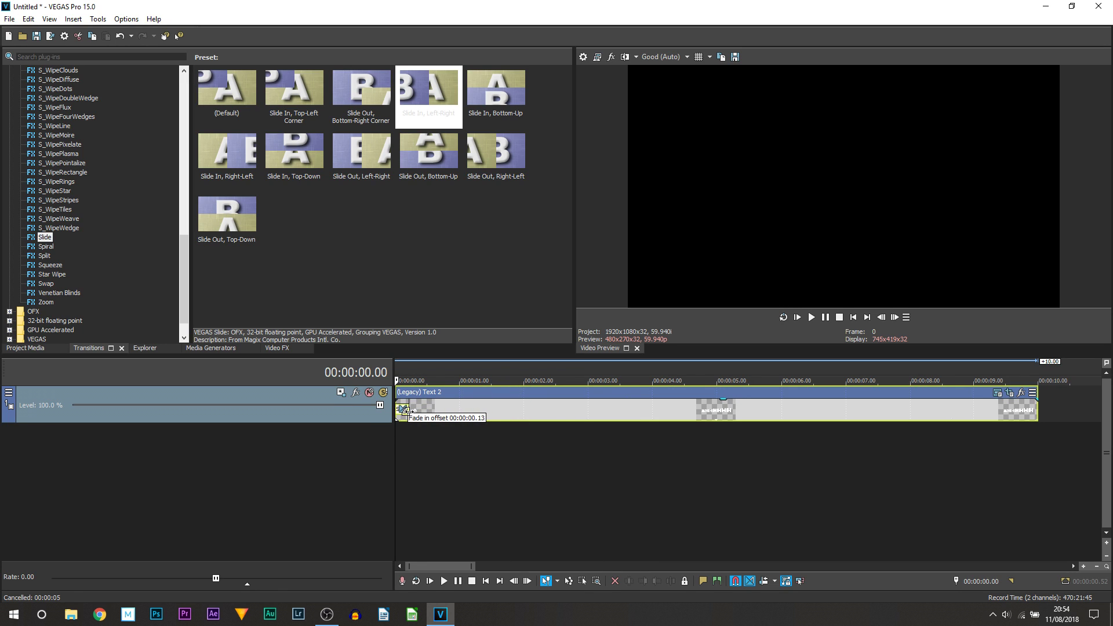
{"action": "scroll", "coordinate": [462, 444], "scroll_direction": "down", "scroll_amount": 4}
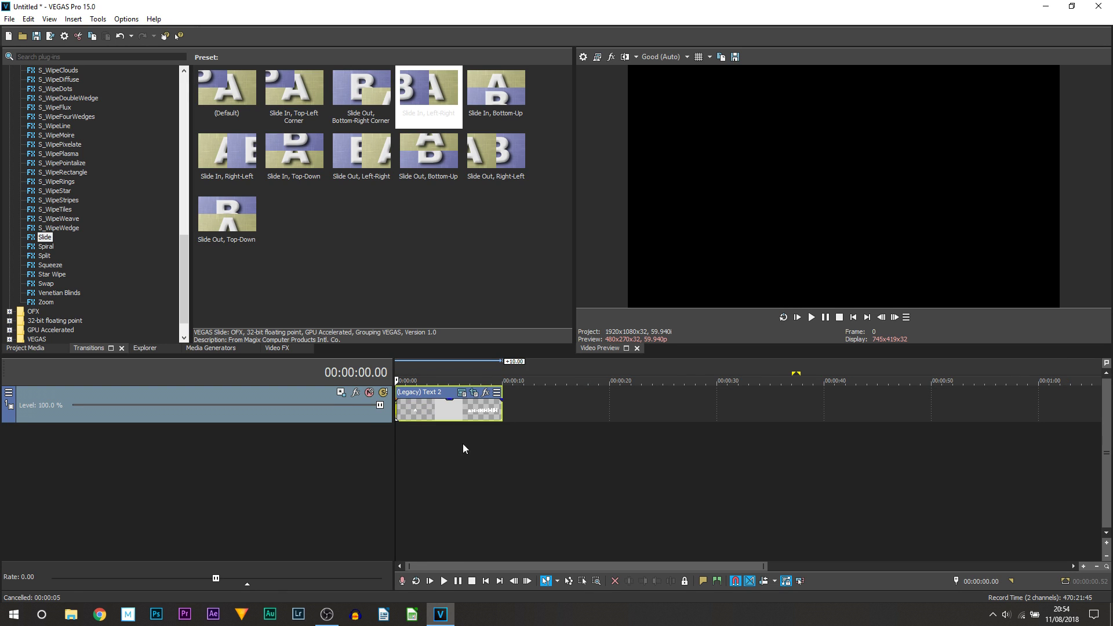
{"action": "left_click", "coordinate": [811, 318]}
{"action": "scroll", "coordinate": [665, 396], "scroll_direction": "up", "scroll_amount": 3}
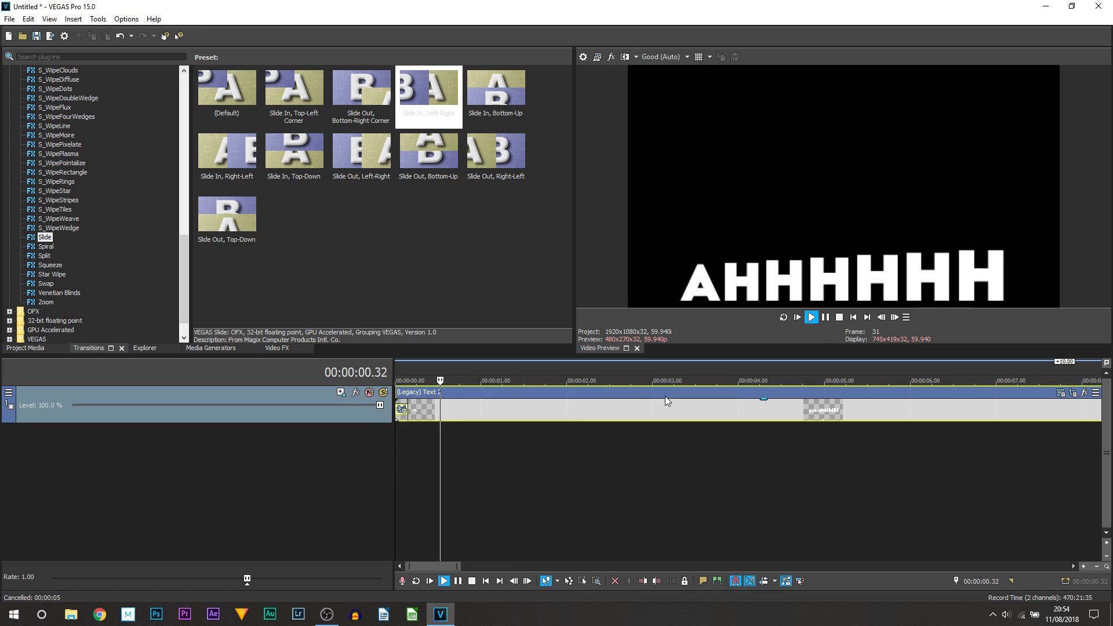
{"action": "left_click", "coordinate": [798, 317]}
{"action": "scroll", "coordinate": [811, 350], "scroll_direction": "down", "scroll_amount": 3}
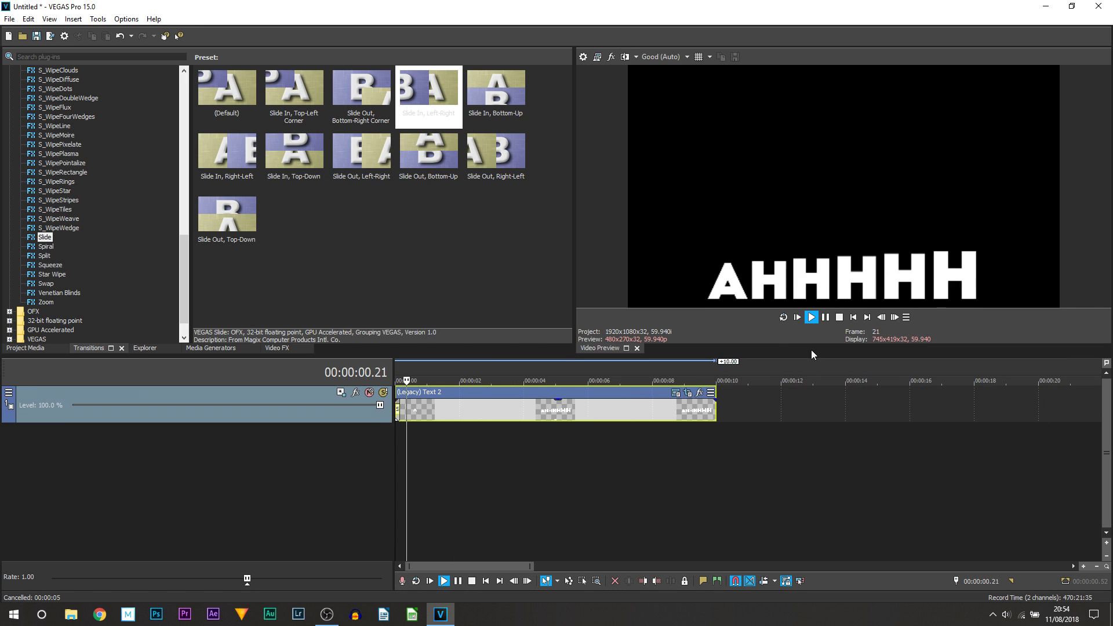
{"action": "left_click", "coordinate": [826, 319]}
Step: Replay the slide-in several times, pausing at frames 34, 45 and 91
{"action": "left_click", "coordinate": [798, 317]}
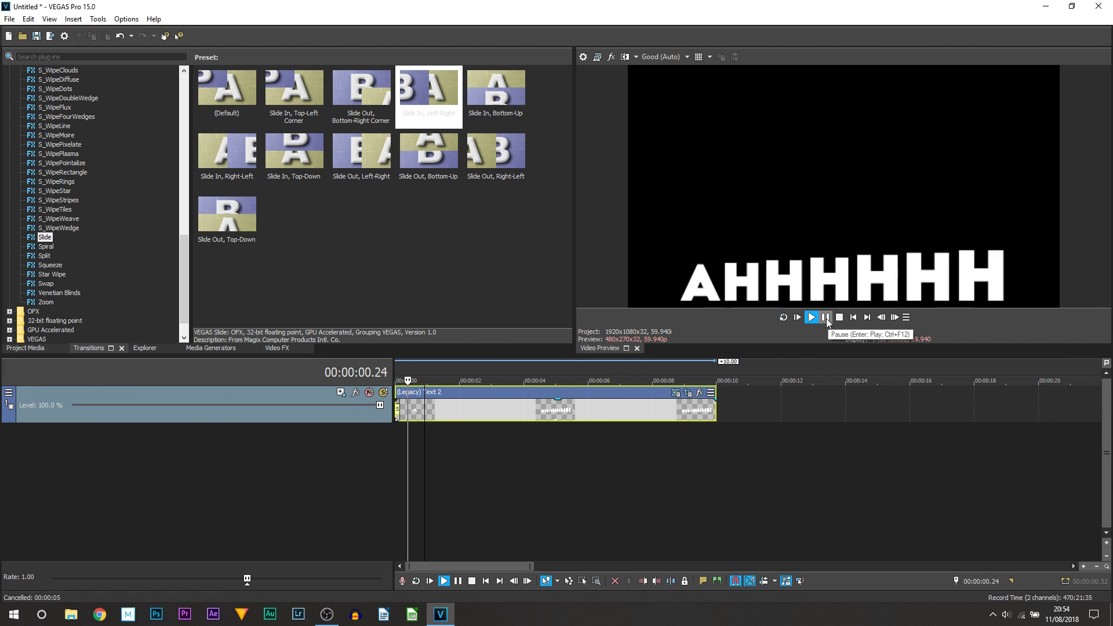
{"action": "left_click", "coordinate": [825, 317]}
{"action": "key", "text": "ctrl+Home"}
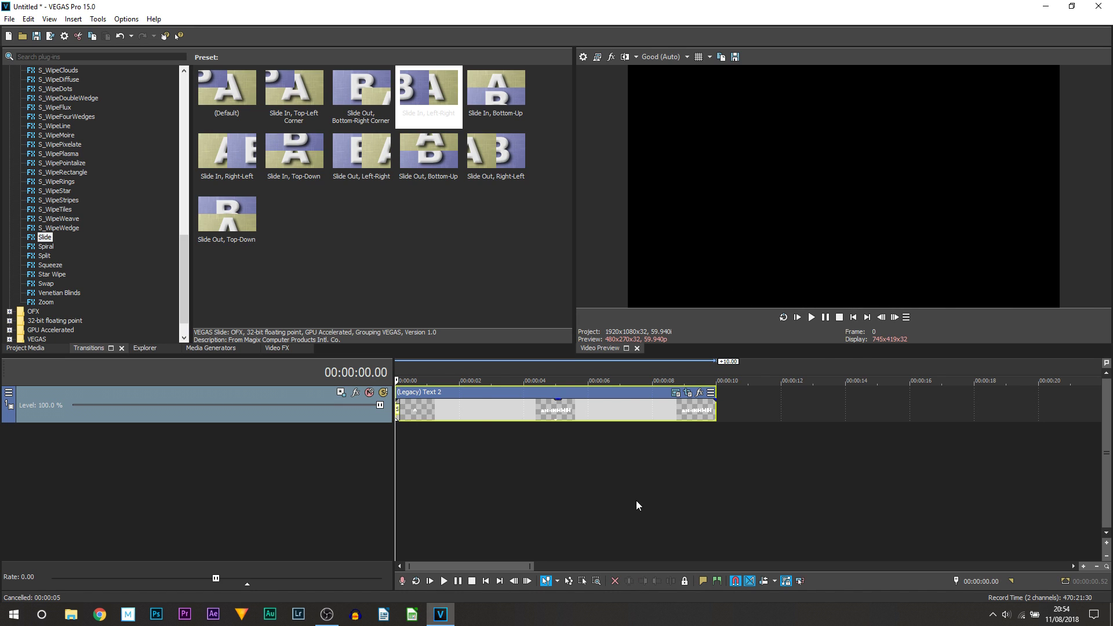
{"action": "scroll", "coordinate": [635, 500], "scroll_direction": "up", "scroll_amount": 1}
{"action": "left_click", "coordinate": [811, 317]}
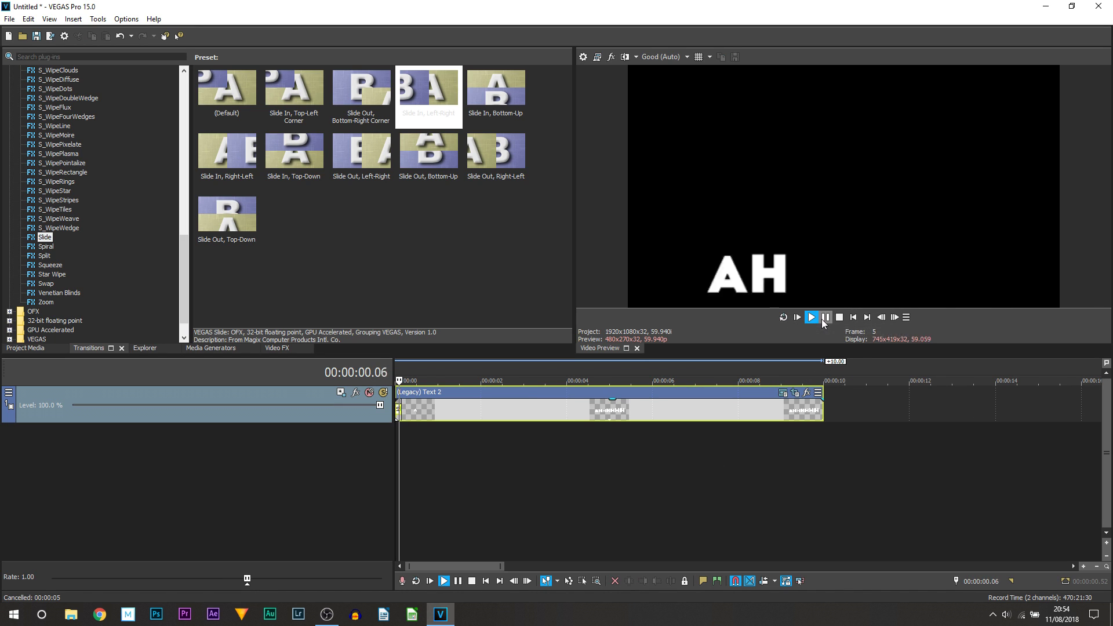
{"action": "left_click", "coordinate": [825, 317]}
{"action": "key", "text": "ctrl+Home"}
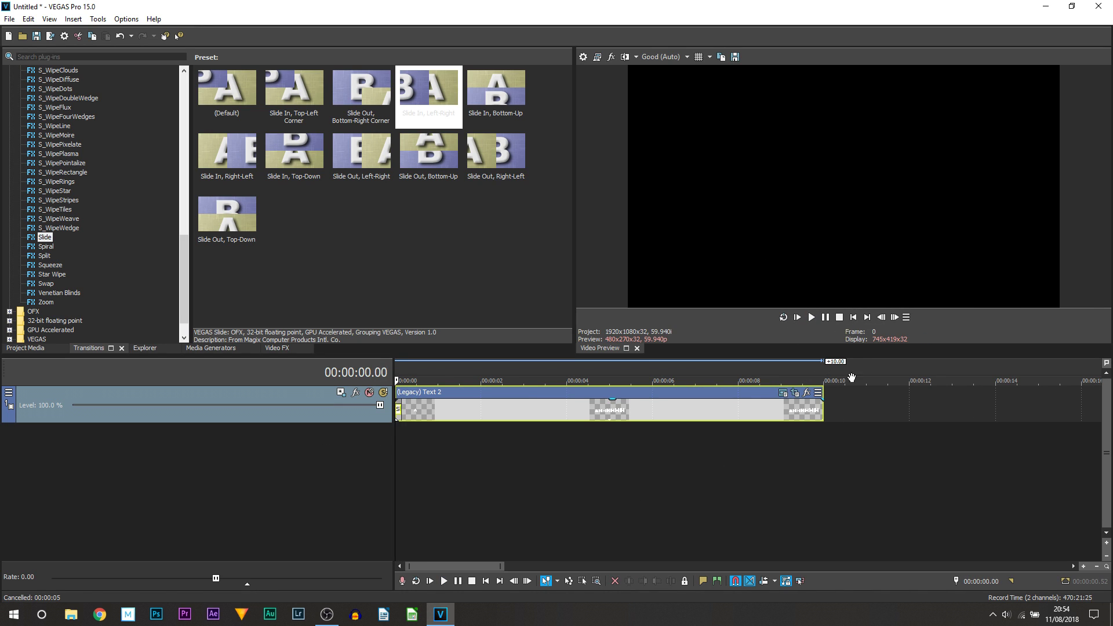
{"action": "left_click", "coordinate": [811, 318]}
{"action": "left_click", "coordinate": [826, 317]}
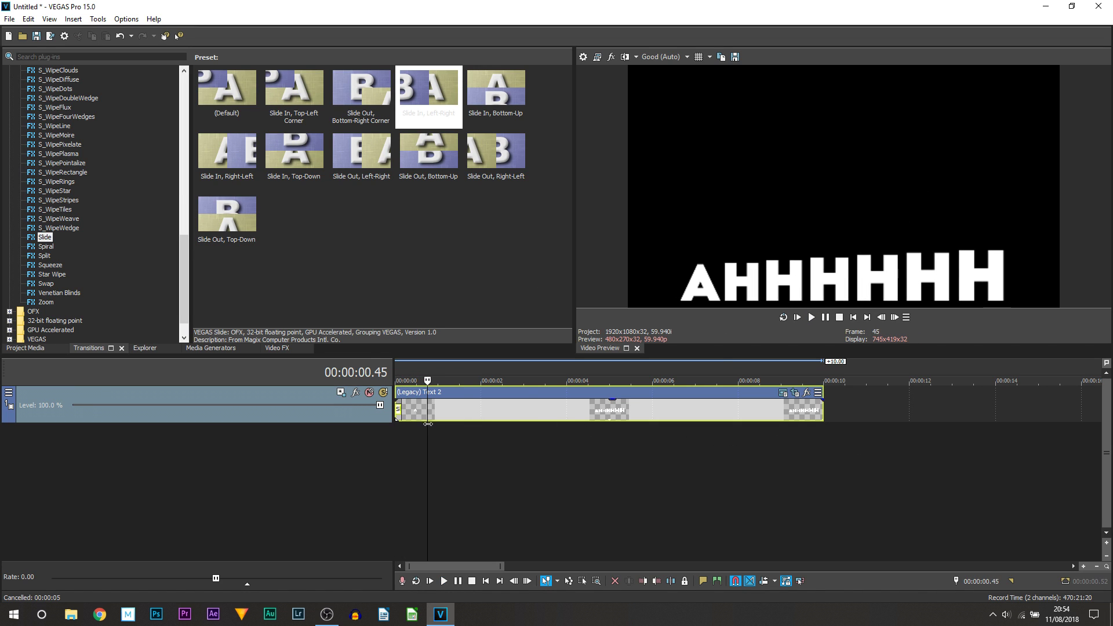
{"action": "key", "text": "ctrl+Home"}
{"action": "left_click", "coordinate": [811, 317]}
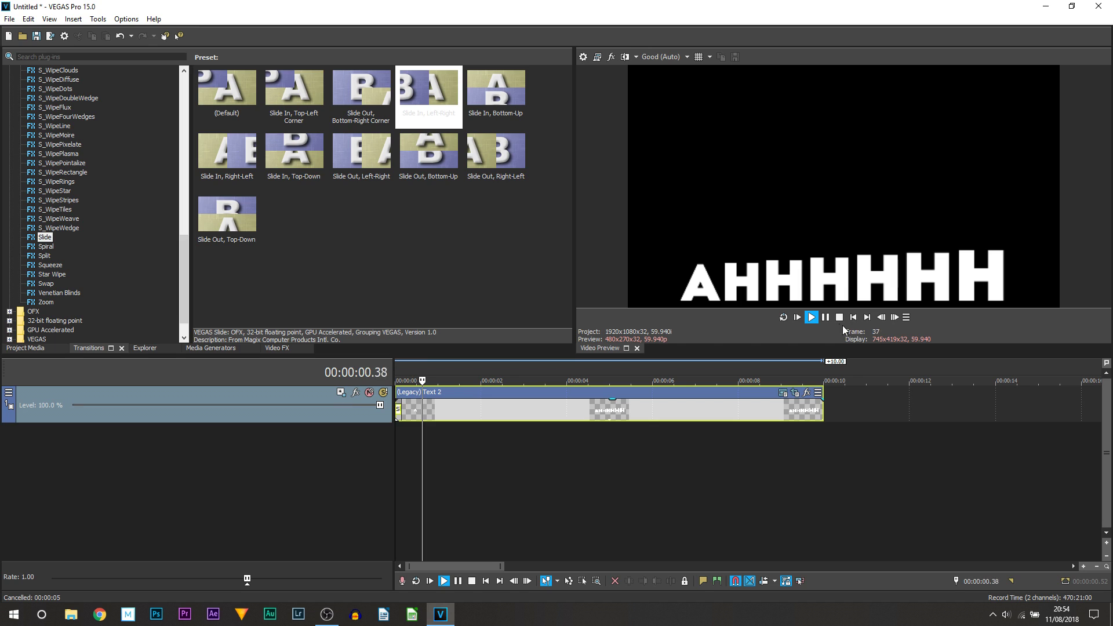
{"action": "left_click", "coordinate": [825, 317]}
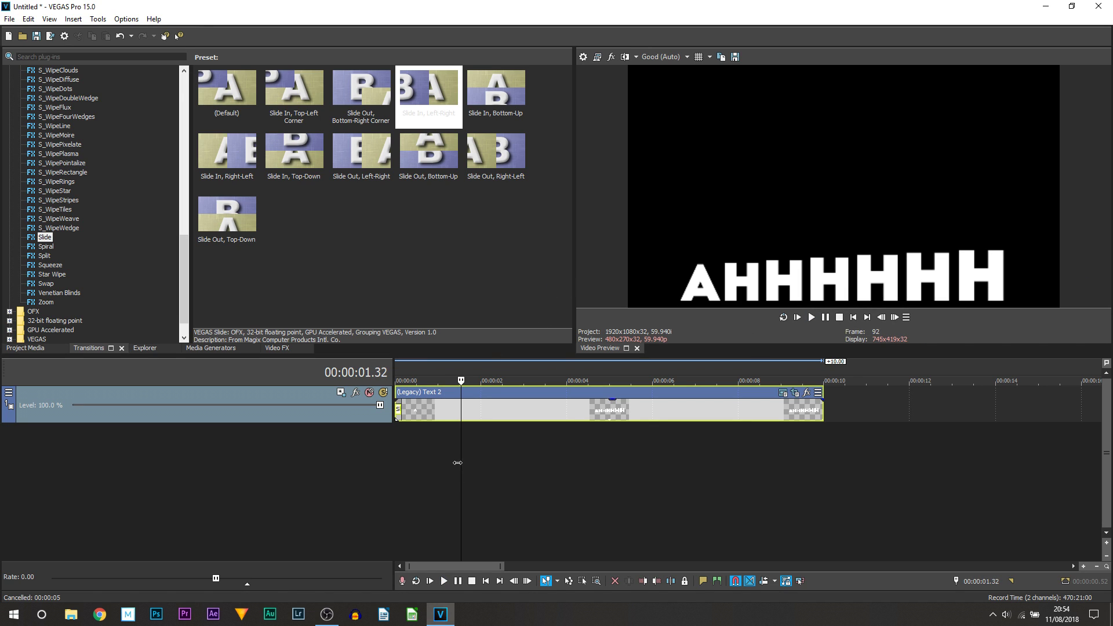
{"action": "key", "text": "ctrl+Home"}
{"action": "left_click", "coordinate": [800, 318]}
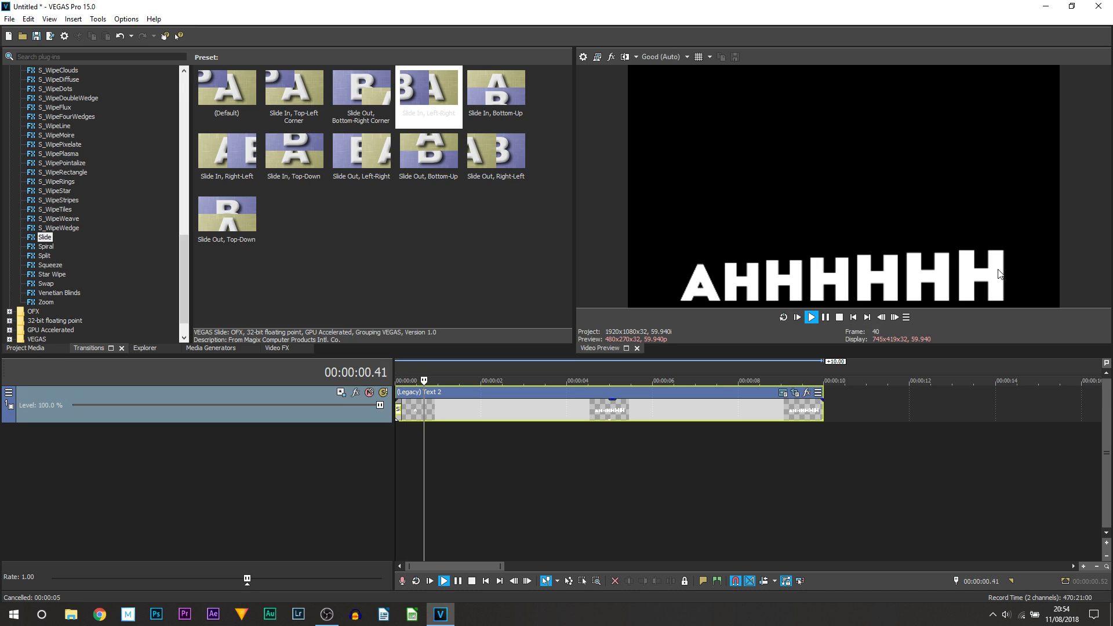
{"action": "left_click", "coordinate": [826, 317]}
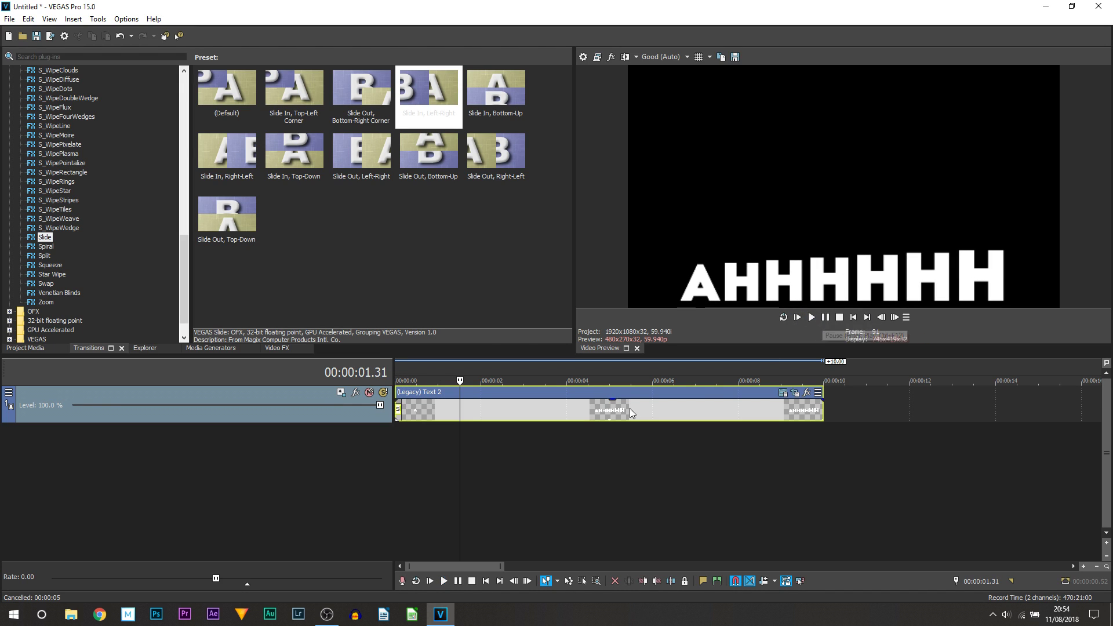
Step: Open the text clip's generator settings and make the first keyframe's text green
{"action": "left_click", "coordinate": [781, 394]}
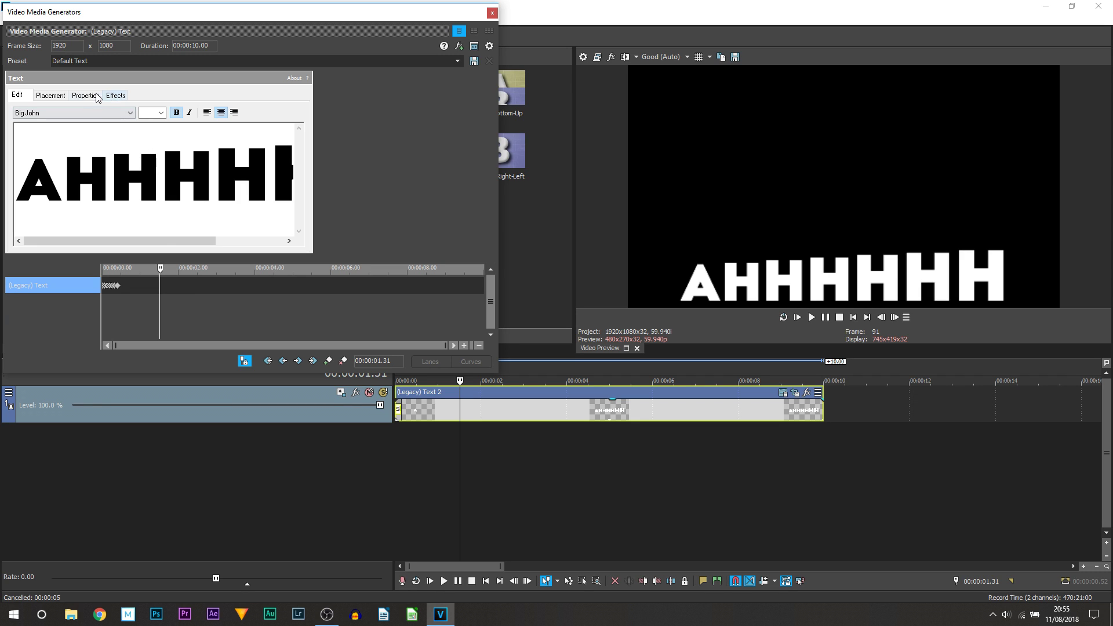
{"action": "left_click", "coordinate": [86, 96]}
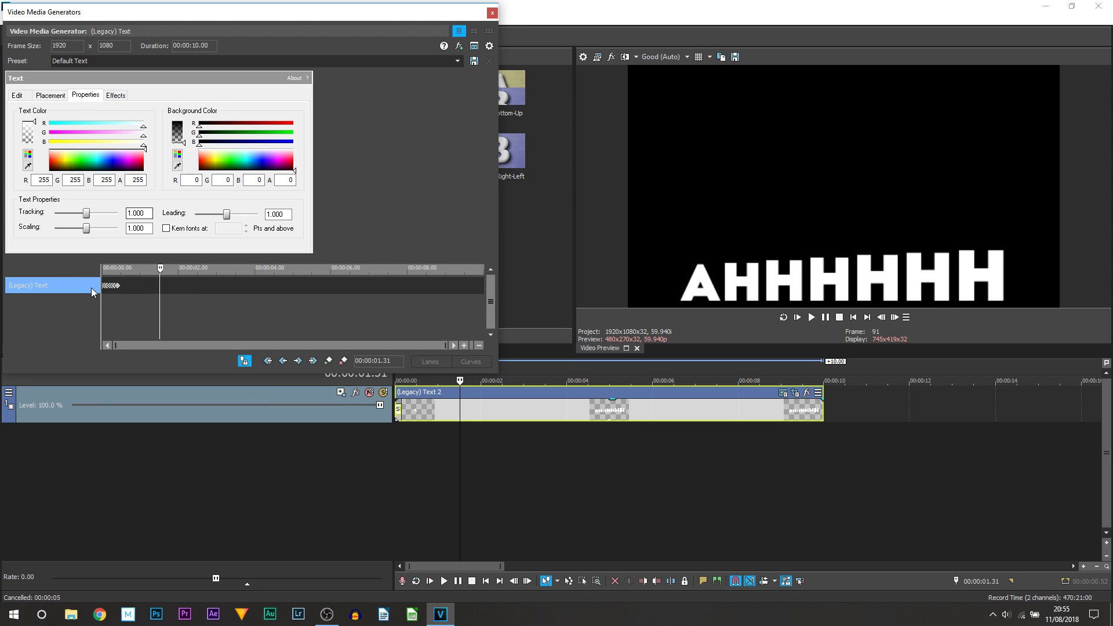
{"action": "left_click", "coordinate": [17, 97]}
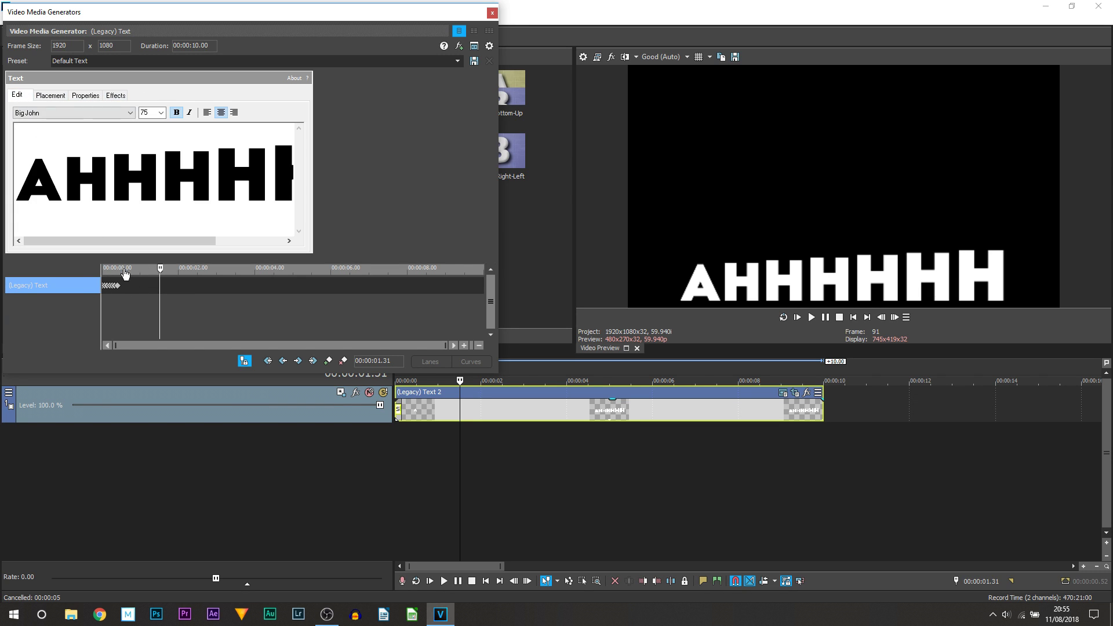
{"action": "key", "text": "Home"}
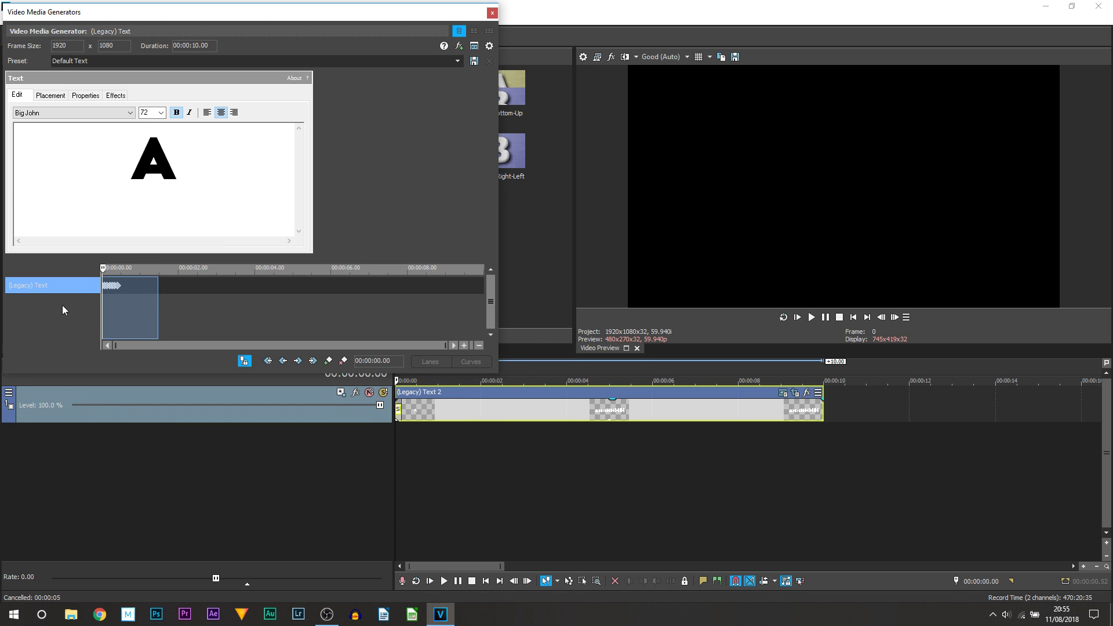
{"action": "scroll", "coordinate": [144, 315], "scroll_direction": "up", "scroll_amount": 5}
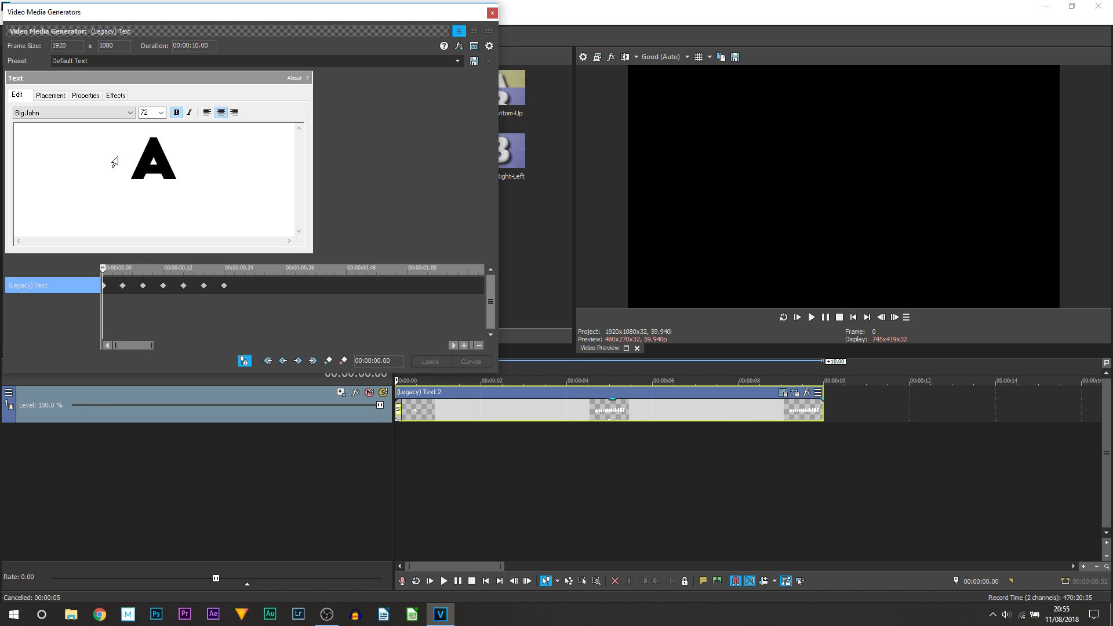
{"action": "left_click", "coordinate": [85, 95]}
{"action": "left_click", "coordinate": [83, 161]}
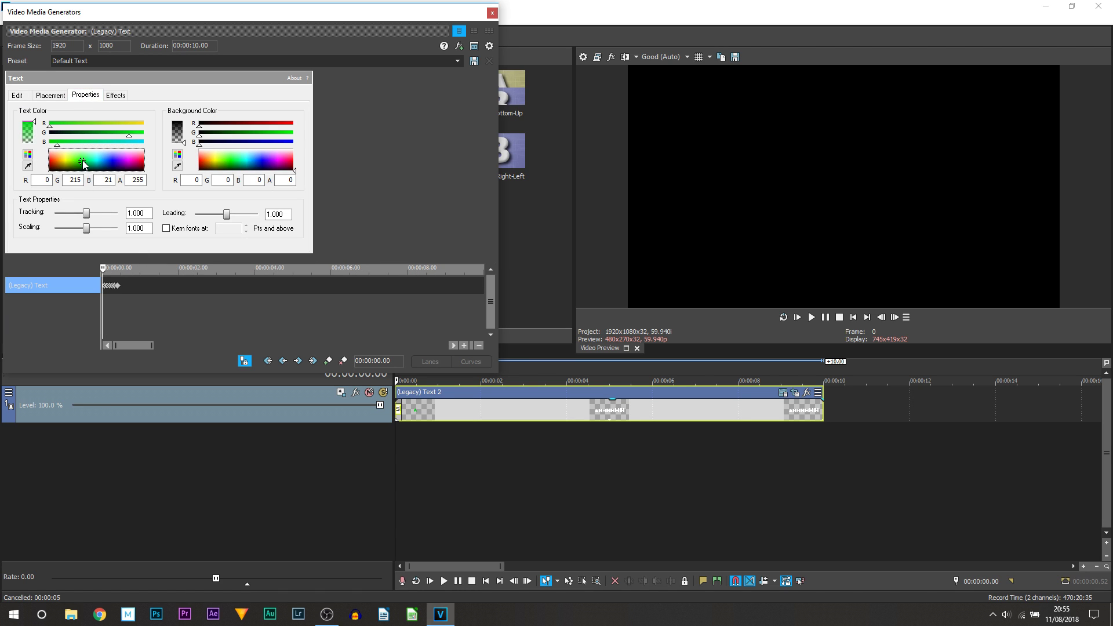
Step: Color later keyframes pink, orange-yellow, light pink and green, then close the generator
{"action": "scroll", "coordinate": [129, 285], "scroll_direction": "up", "scroll_amount": 5}
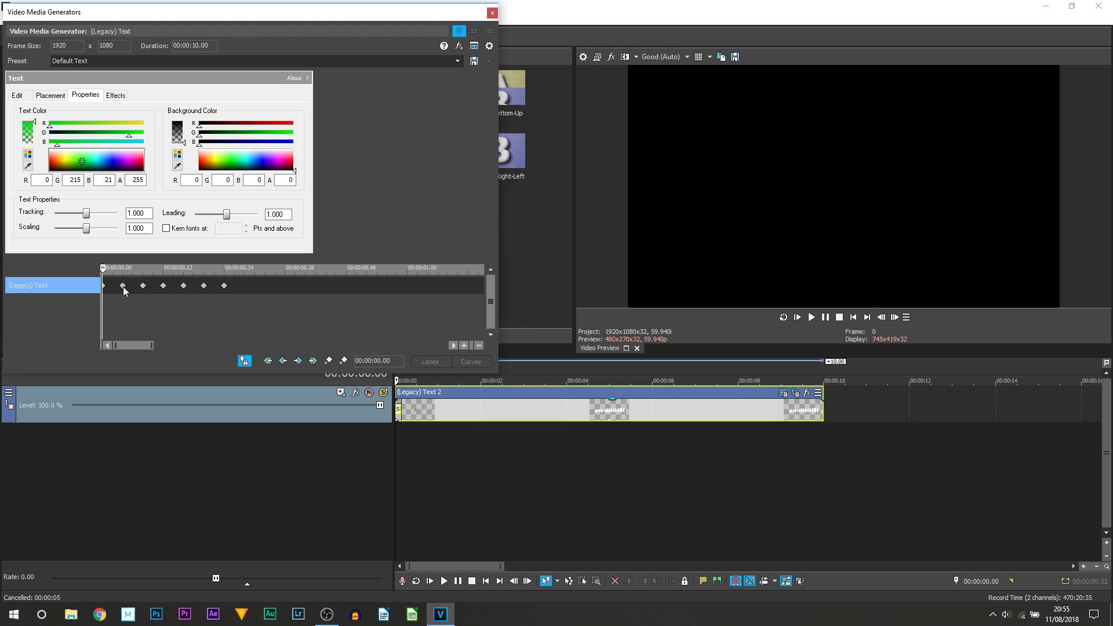
{"action": "left_click", "coordinate": [123, 286]}
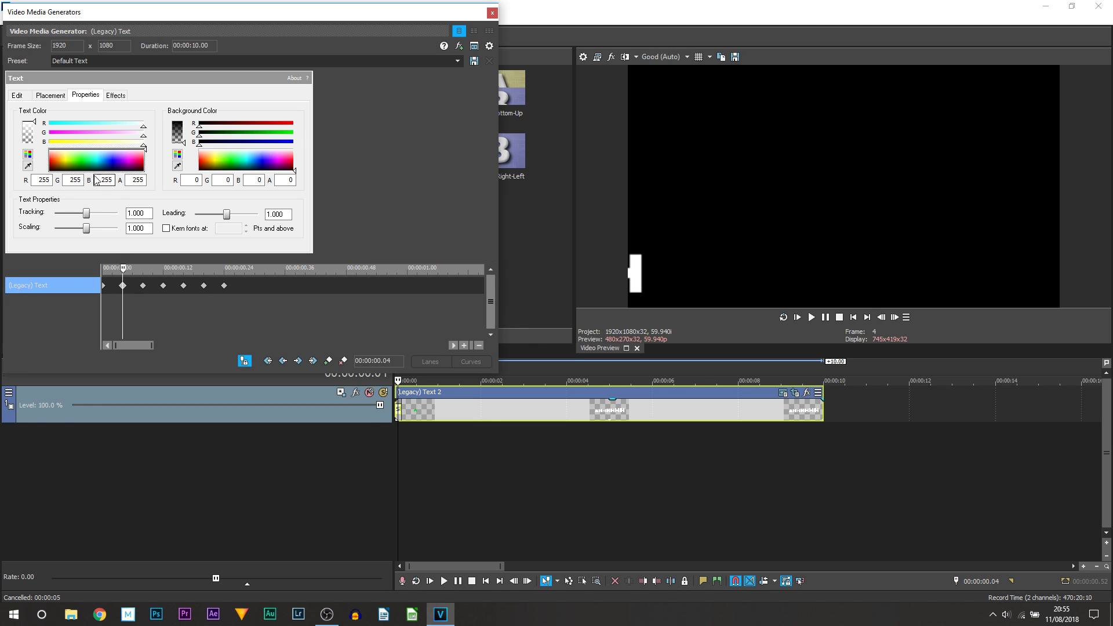
{"action": "left_click", "coordinate": [142, 286]}
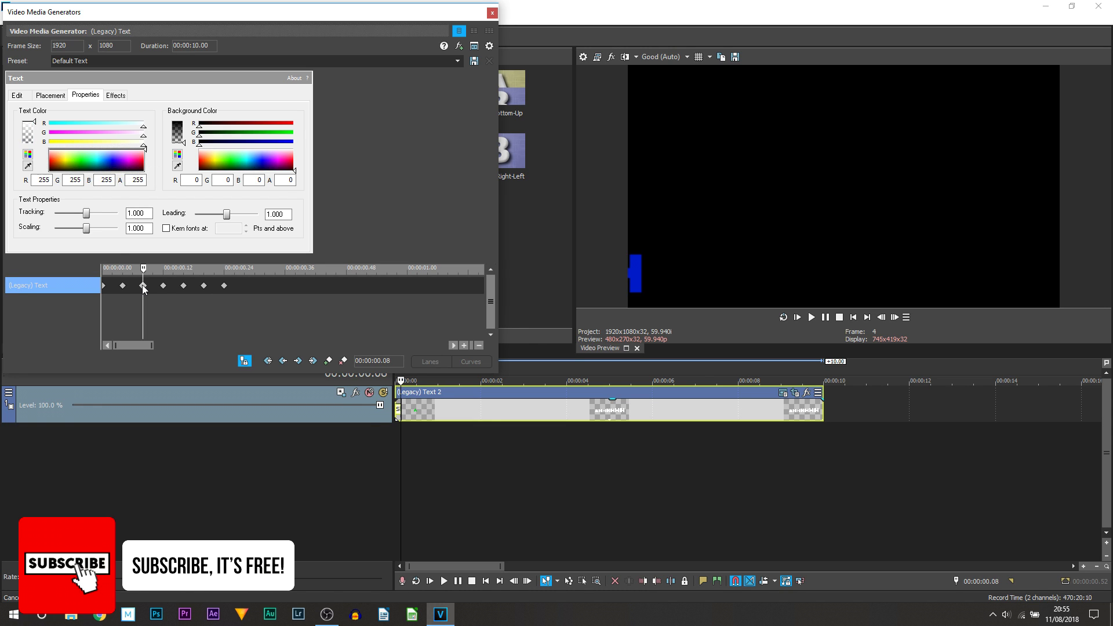
{"action": "left_click", "coordinate": [133, 160]}
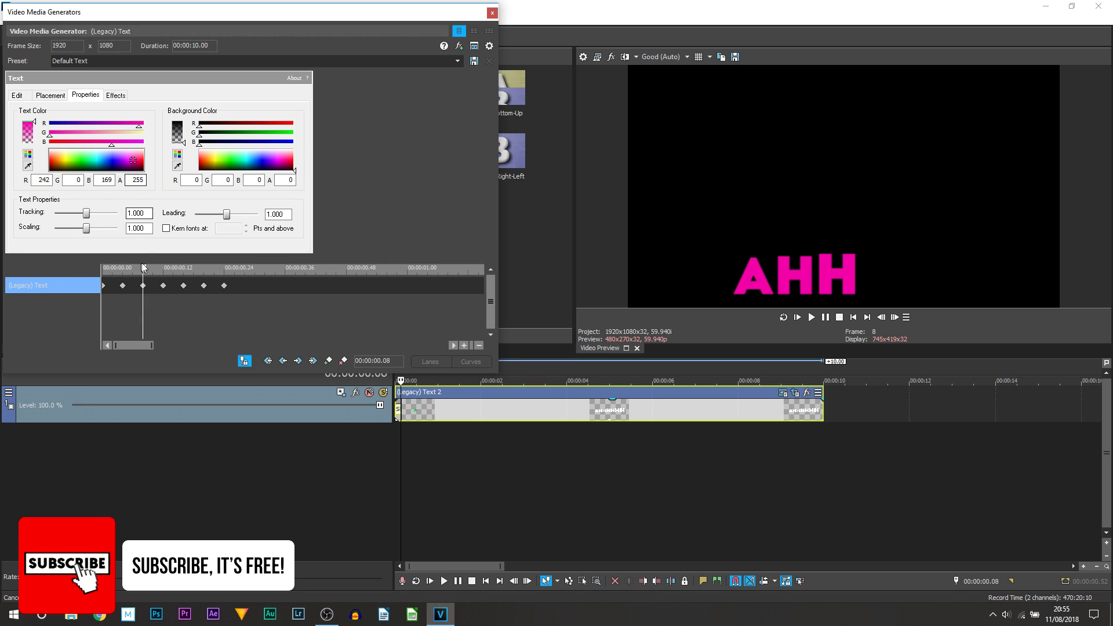
{"action": "left_click", "coordinate": [164, 287]}
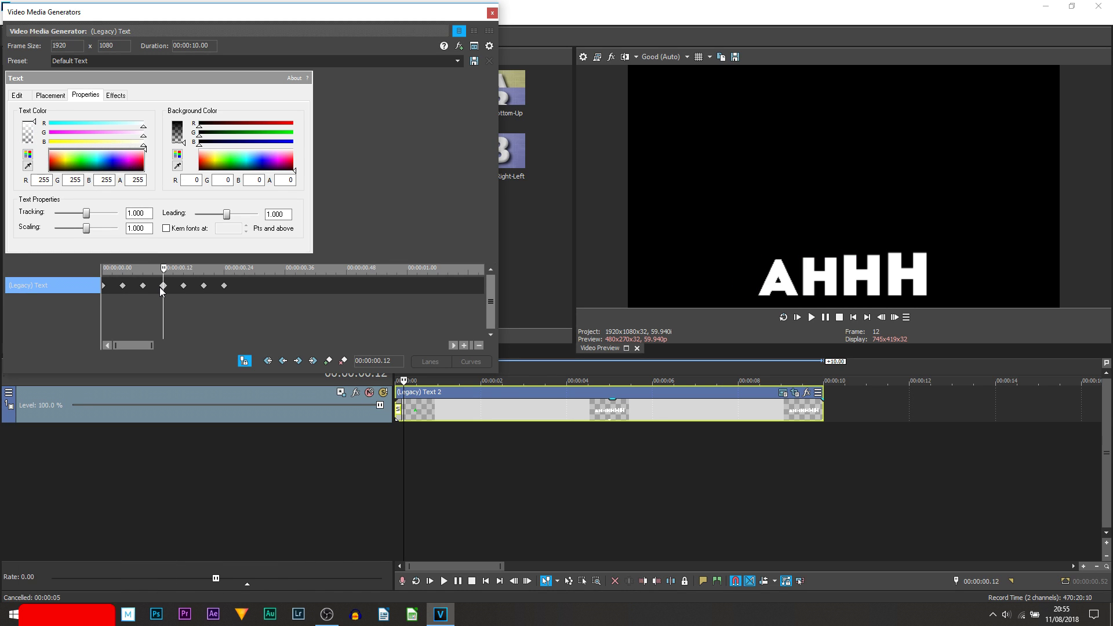
{"action": "left_click", "coordinate": [60, 161]}
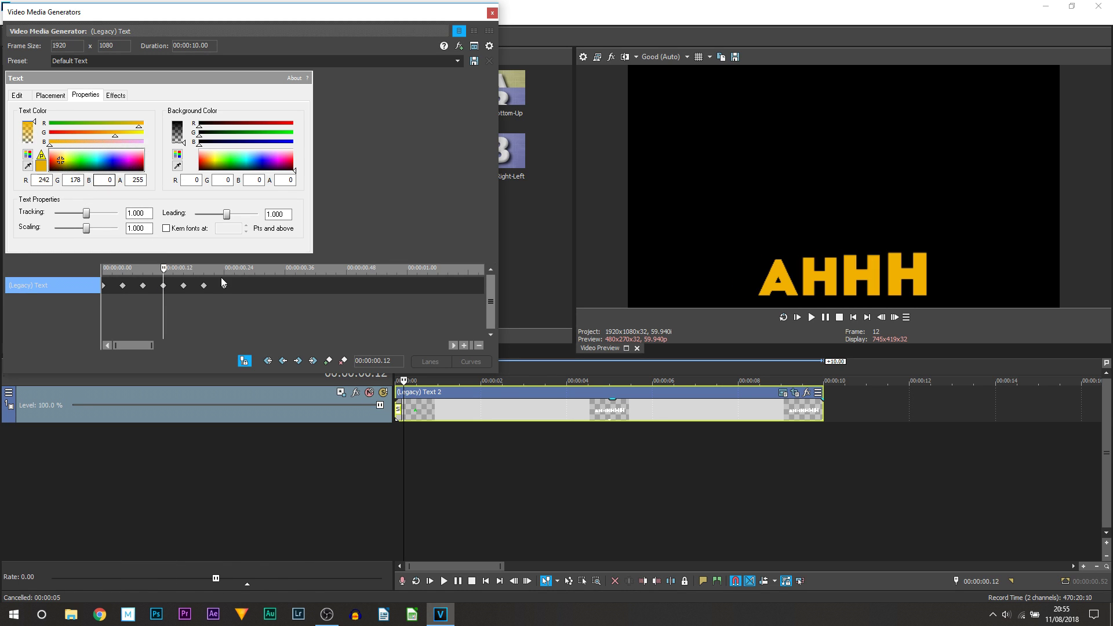
{"action": "left_click", "coordinate": [184, 285]}
{"action": "left_click", "coordinate": [139, 157]}
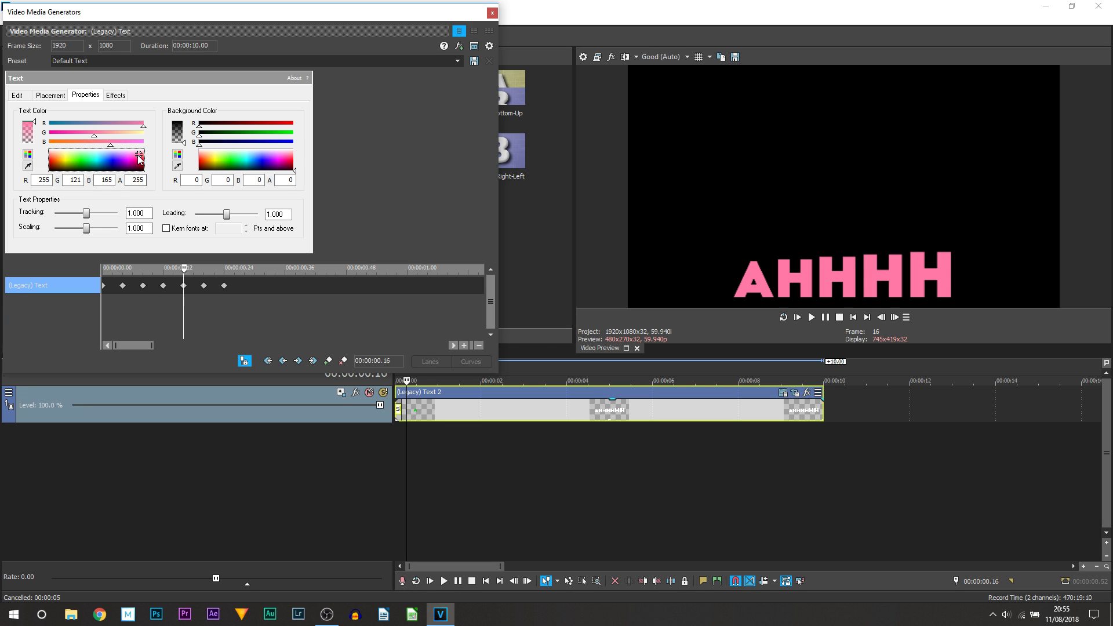
{"action": "left_click", "coordinate": [205, 285]}
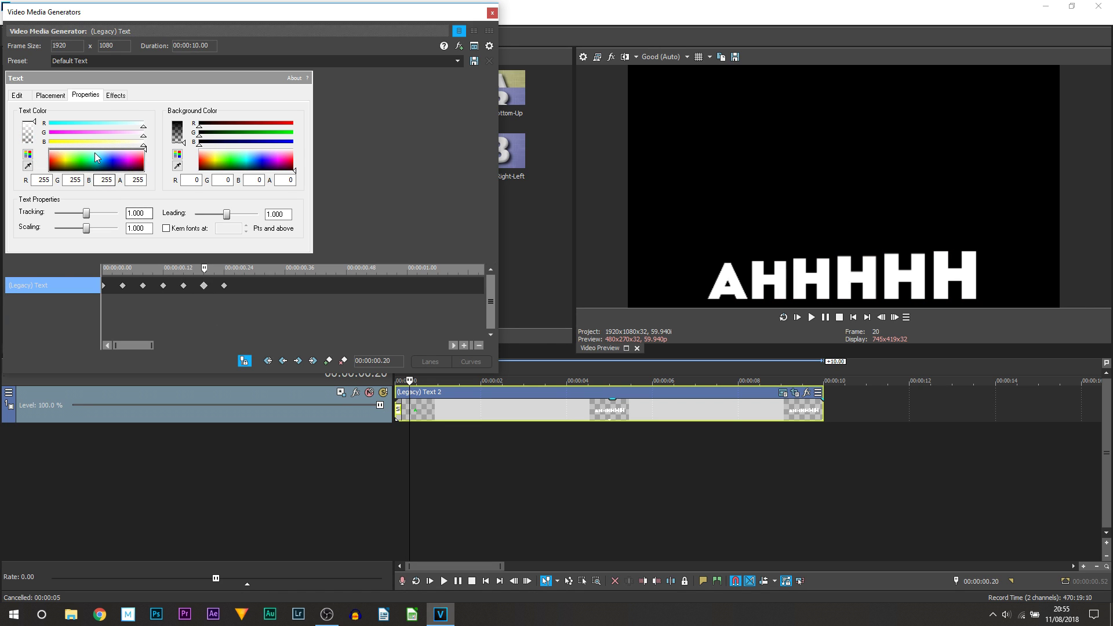
{"action": "left_click", "coordinate": [223, 285]}
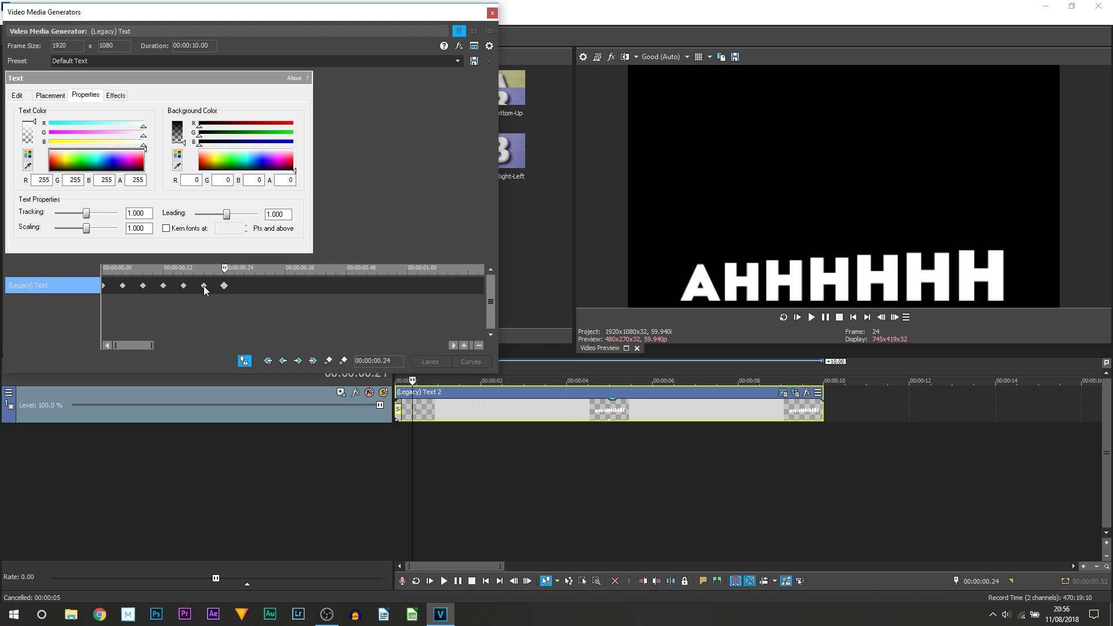
{"action": "left_click_drag", "start_coordinate": [110, 159], "coordinate": [94, 161]}
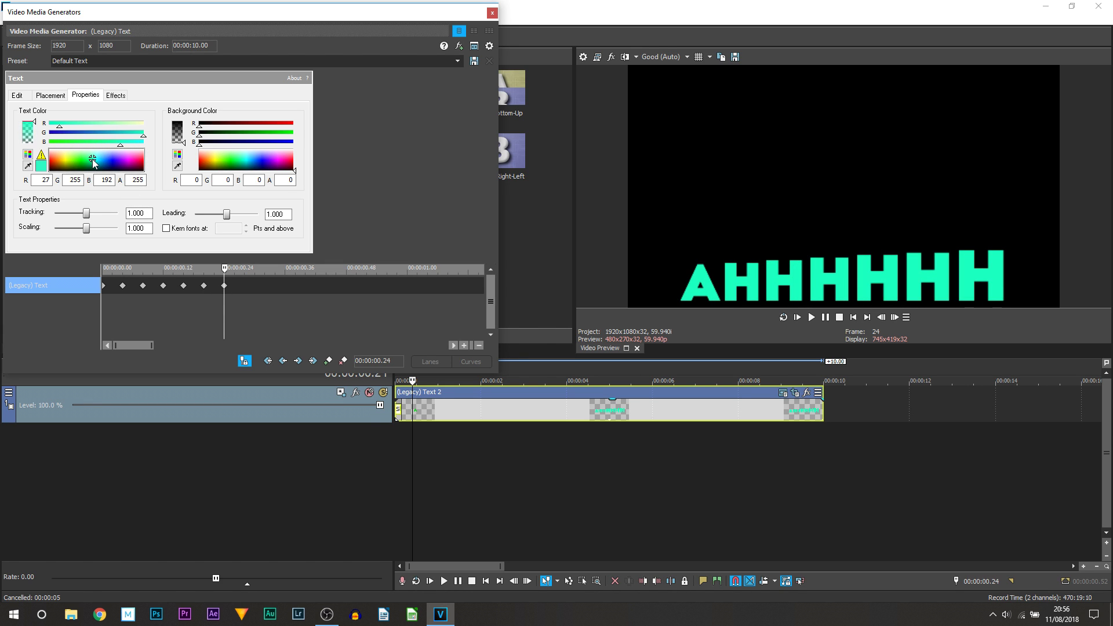
{"action": "left_click", "coordinate": [491, 12]}
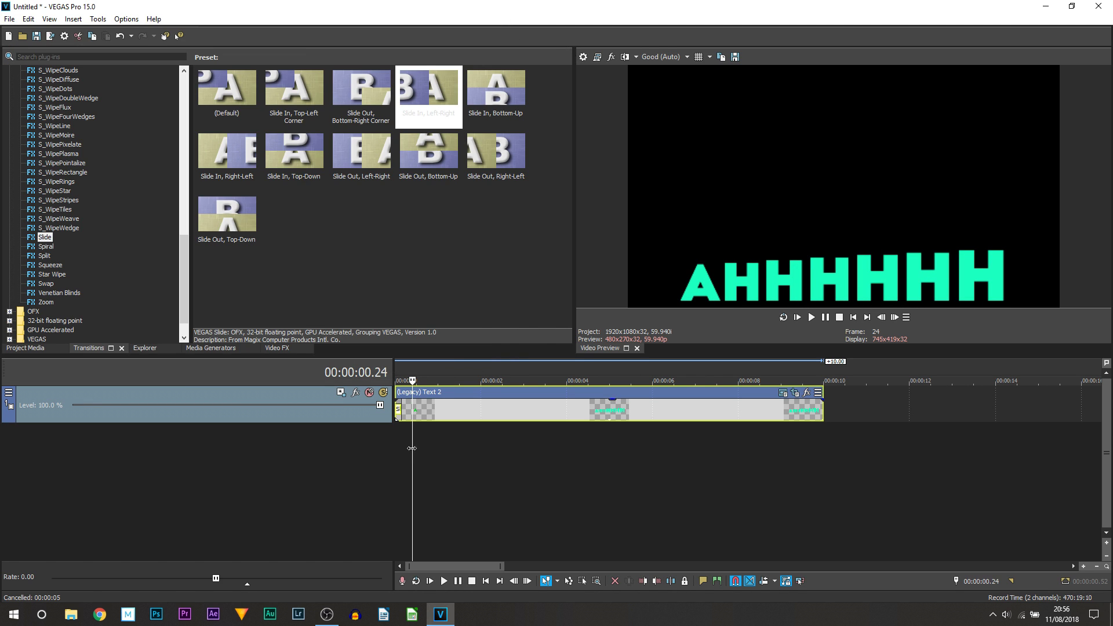
{"action": "key", "text": "Home"}
{"action": "key", "text": "space"}
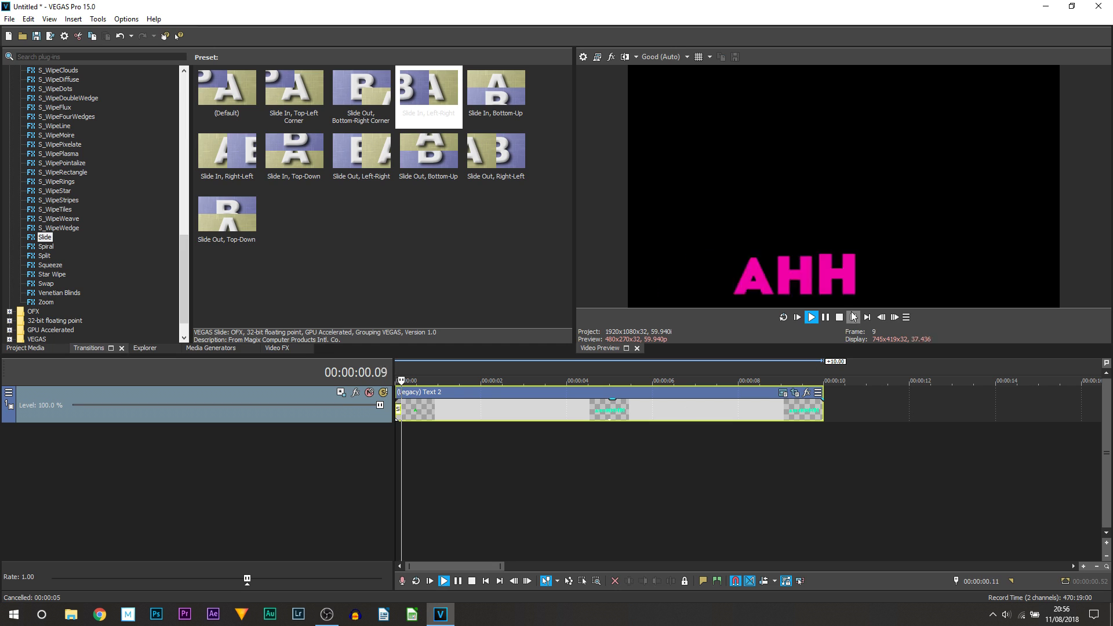
{"action": "key", "text": "space"}
{"action": "left_click", "coordinate": [798, 318]}
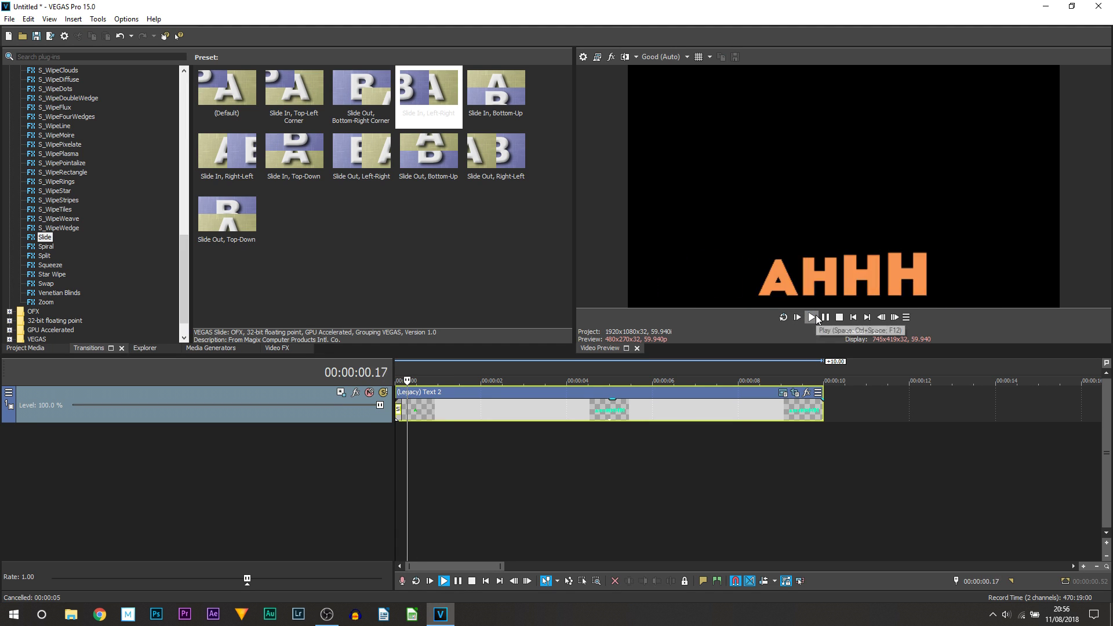
{"action": "key", "text": "Return"}
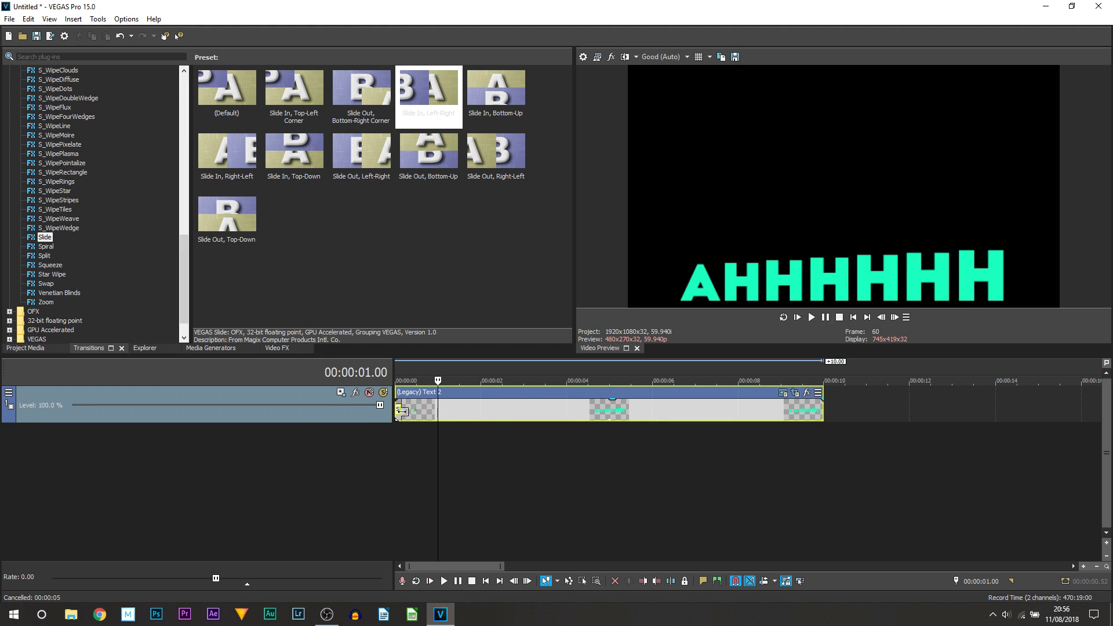
{"action": "left_click", "coordinate": [401, 412]}
{"action": "key", "text": "space"}
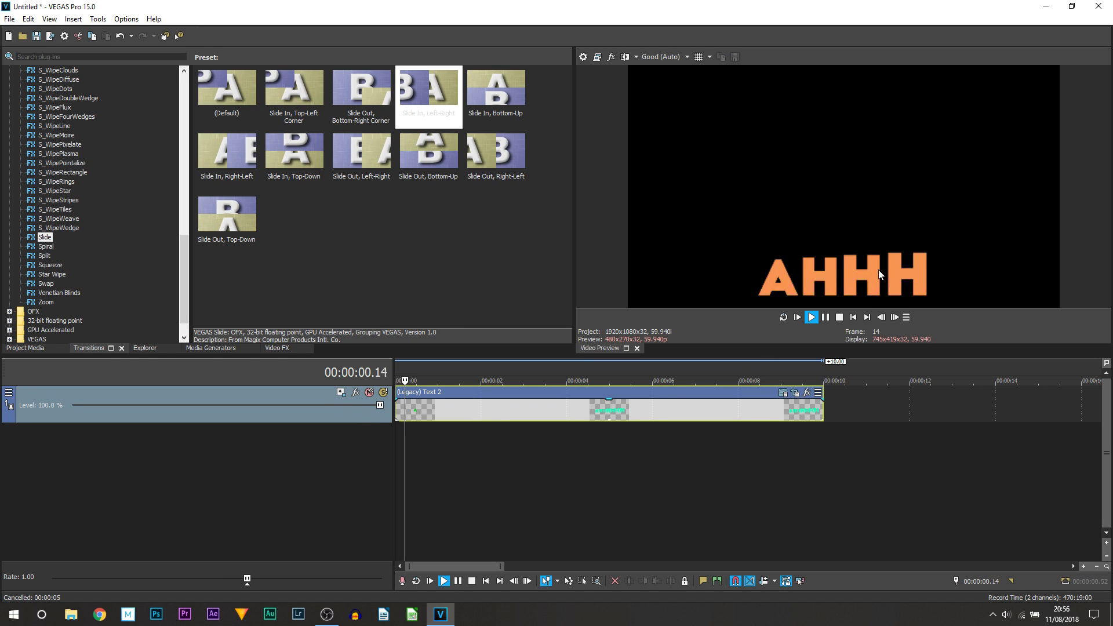
{"action": "left_click", "coordinate": [802, 318]}
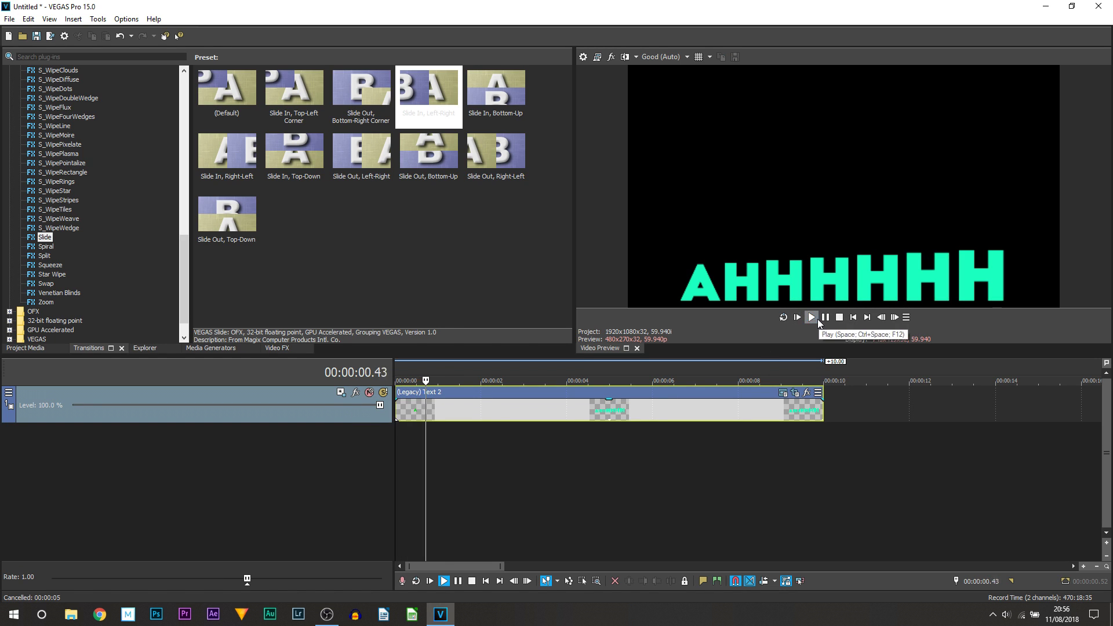
{"action": "left_click", "coordinate": [811, 317]}
{"action": "left_click", "coordinate": [823, 318]}
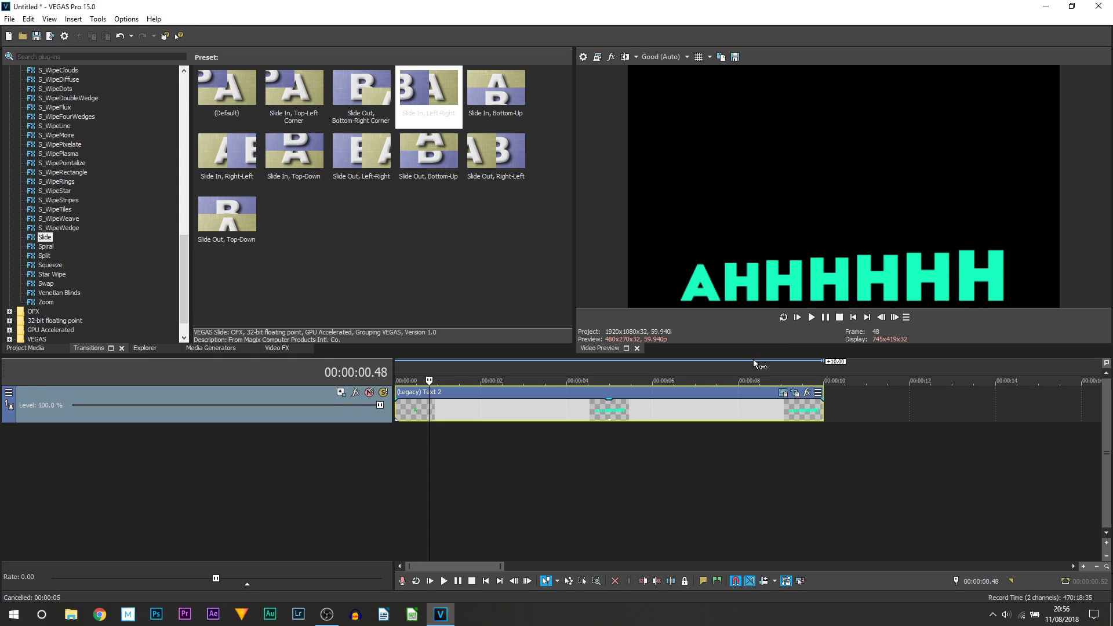
Step: Preview Banner, Hot, Heavy Outline, Cool and other text presets, then drag Combined Effects 2 after the AHHHHHH clip
{"action": "left_click", "coordinate": [200, 350]}
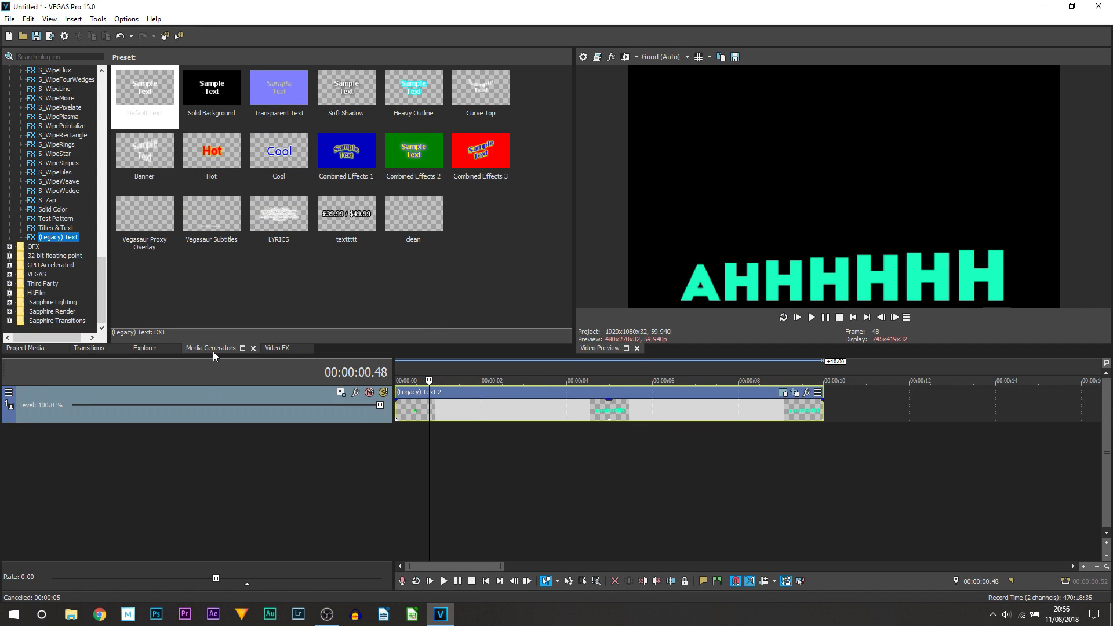
{"action": "left_click", "coordinate": [151, 142]}
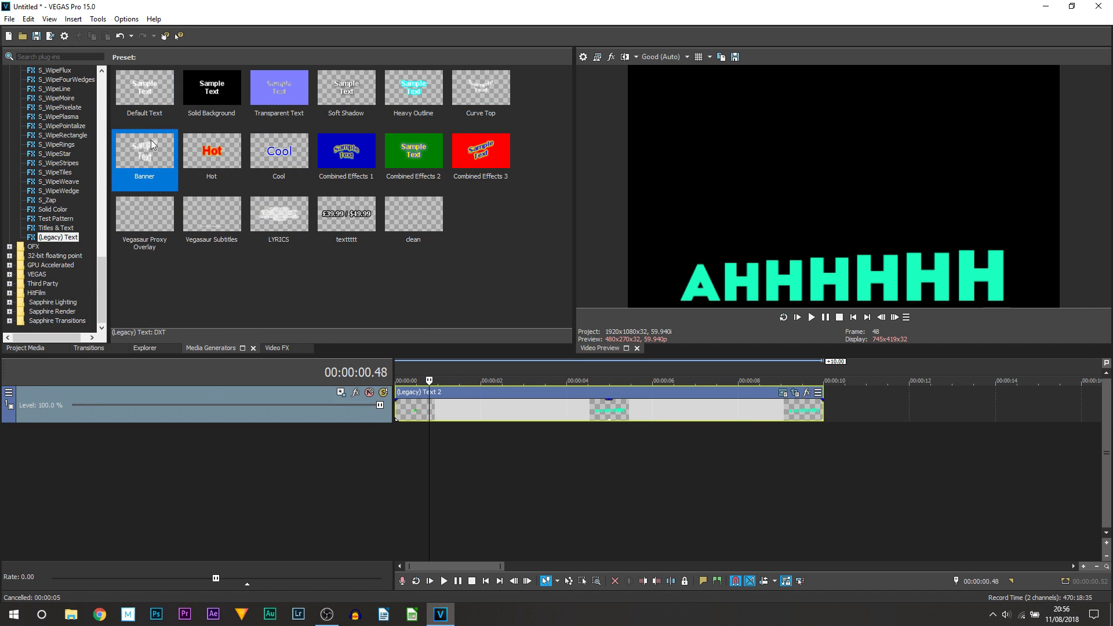
{"action": "left_click", "coordinate": [202, 163]}
{"action": "left_click", "coordinate": [400, 102]}
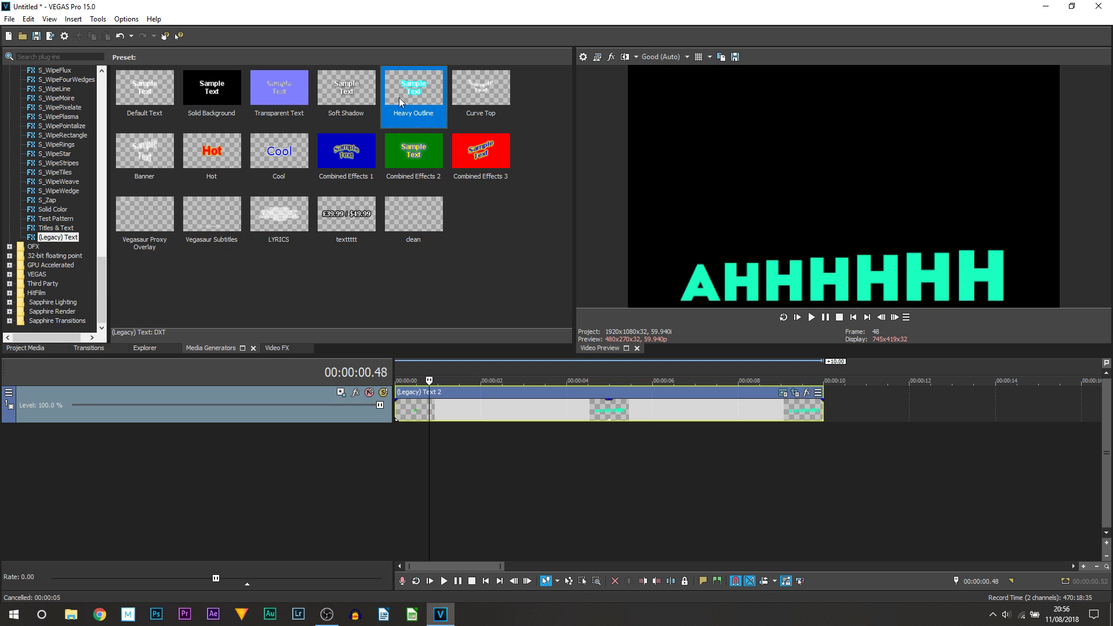
{"action": "left_click", "coordinate": [285, 149]}
{"action": "left_click", "coordinate": [149, 164]}
{"action": "left_click", "coordinate": [149, 100]}
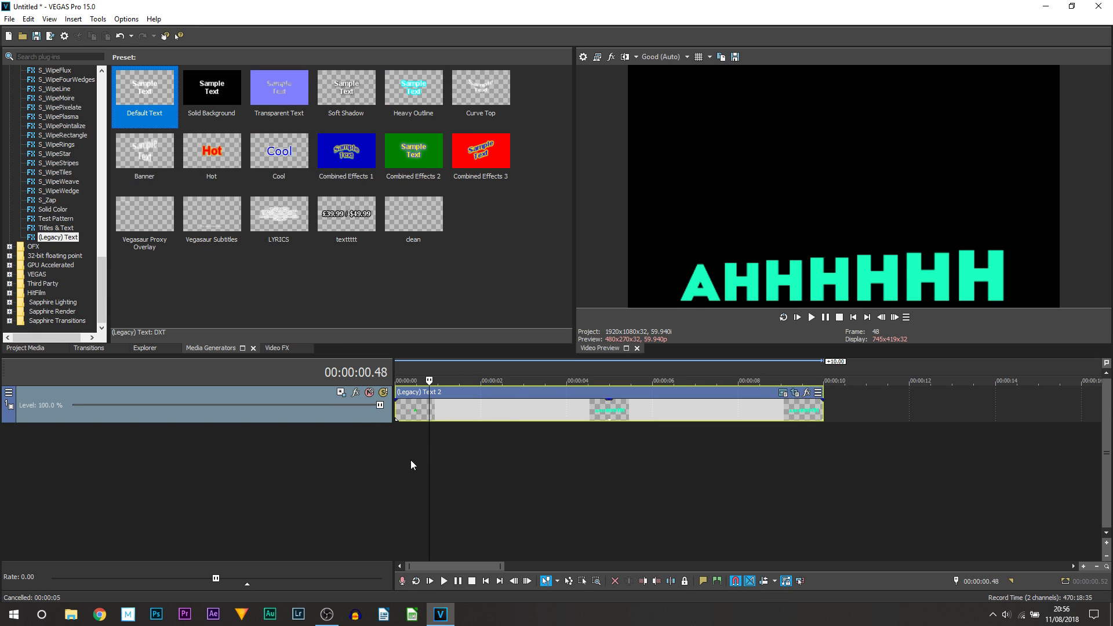
{"action": "left_click", "coordinate": [347, 177]}
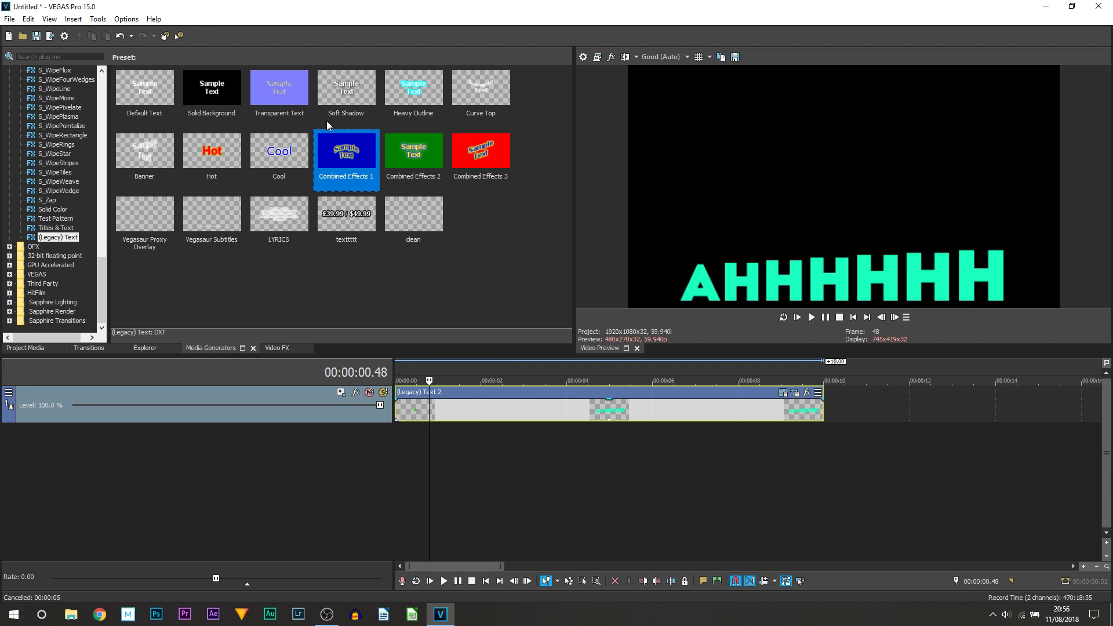
{"action": "left_click_drag", "start_coordinate": [410, 168], "coordinate": [874, 409]}
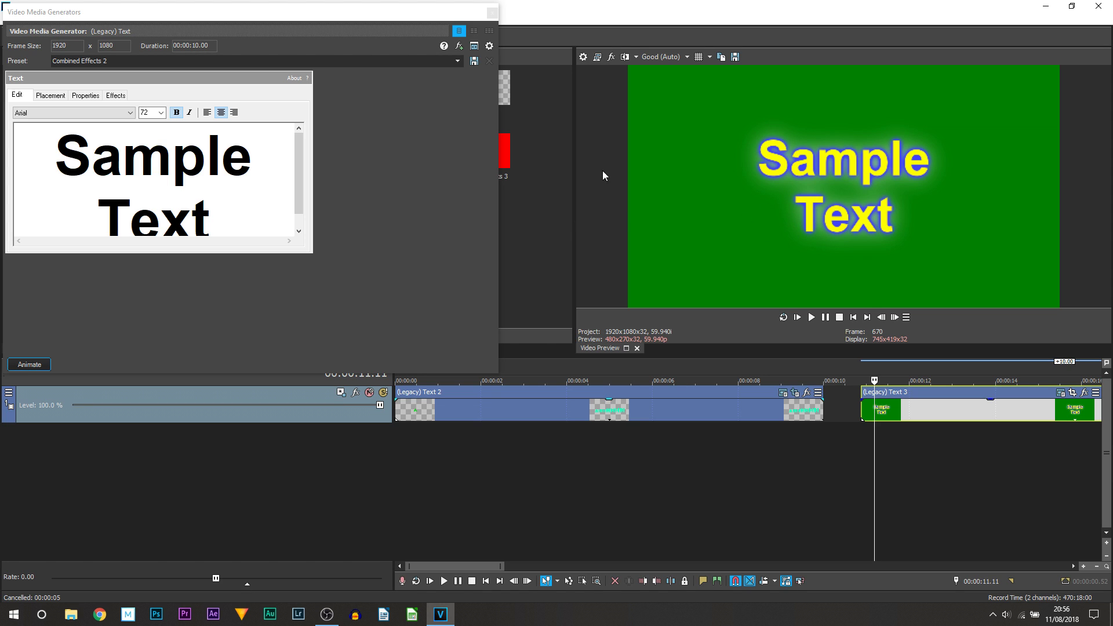
Step: Make the Combined Effects 2 text background fully transparent on the Properties tab
{"action": "left_click", "coordinate": [86, 96]}
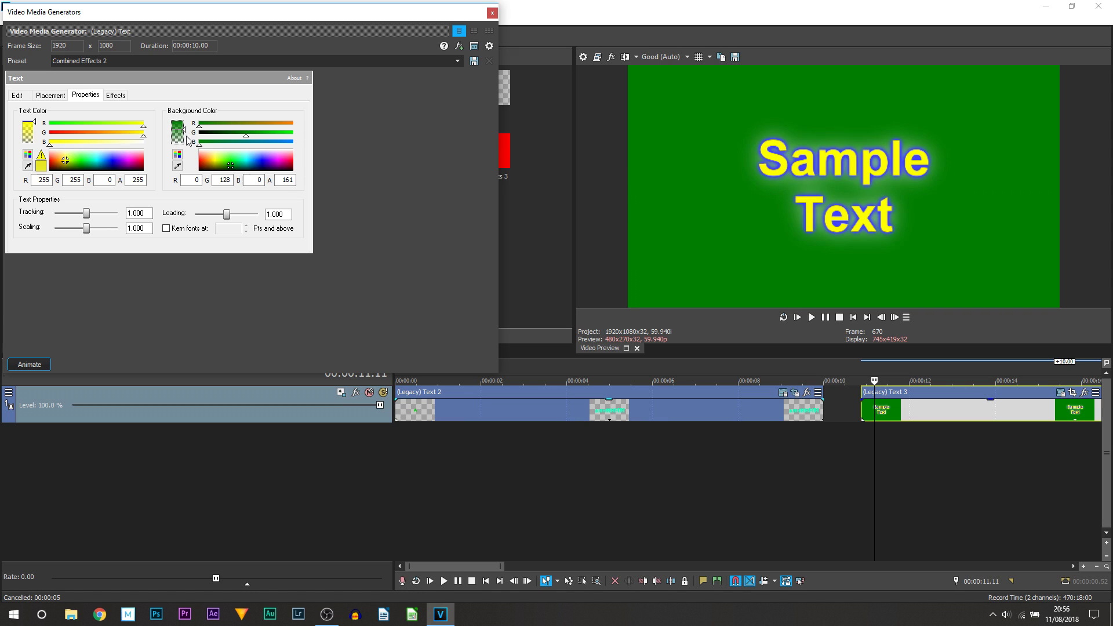
{"action": "left_click_drag", "start_coordinate": [187, 140], "coordinate": [190, 181]}
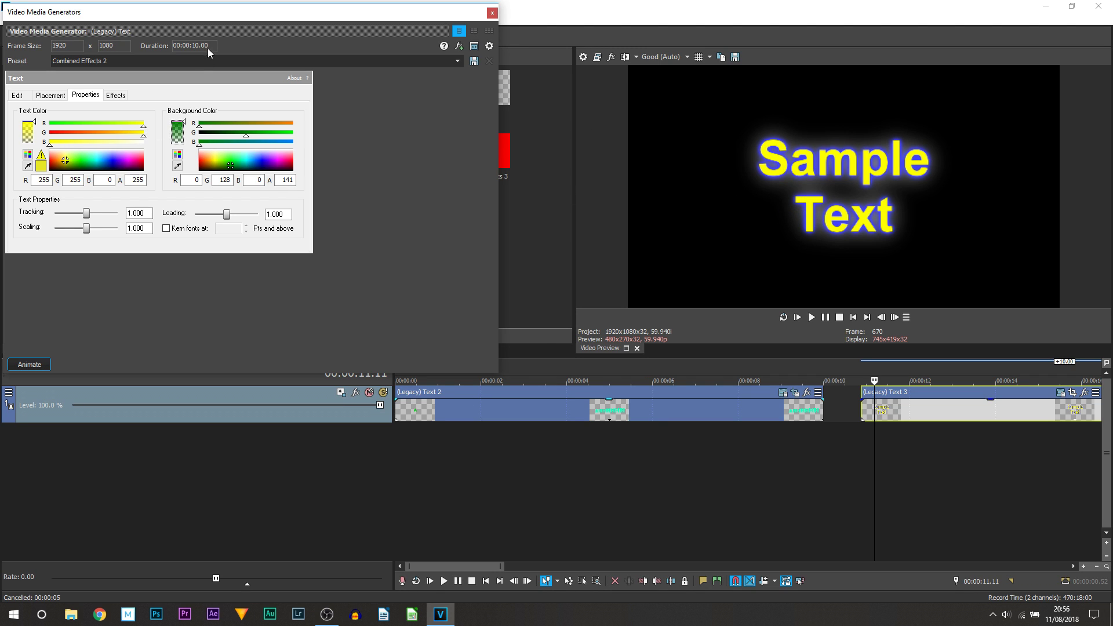
Step: Close the Video Media Generators window, keeping the Sample Text clip after the AHHHHHH clip
{"action": "left_click", "coordinate": [432, 454]}
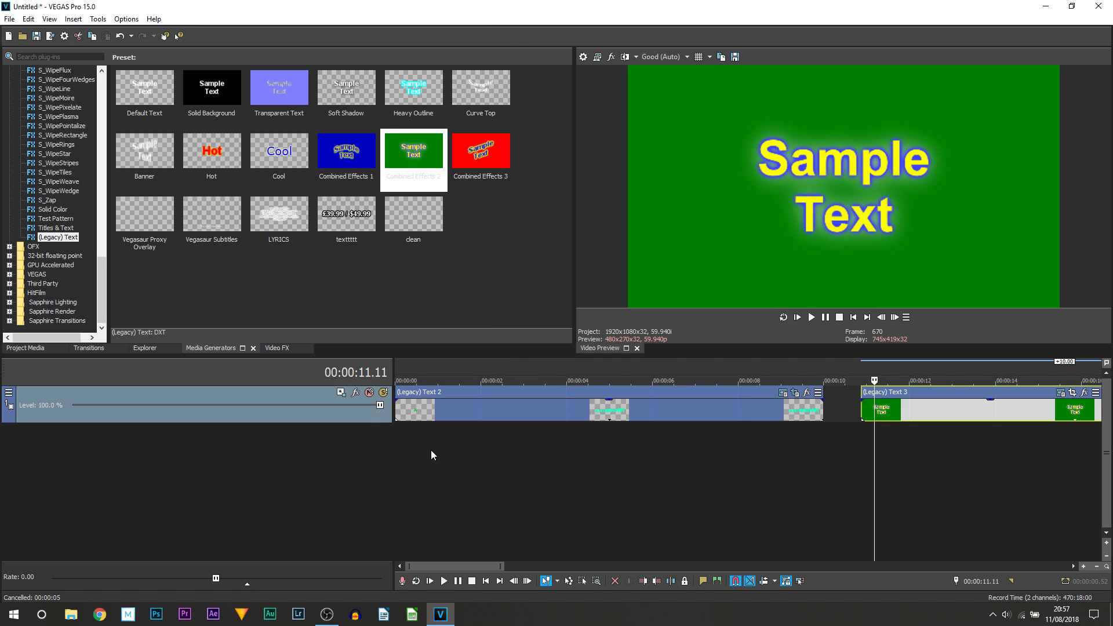